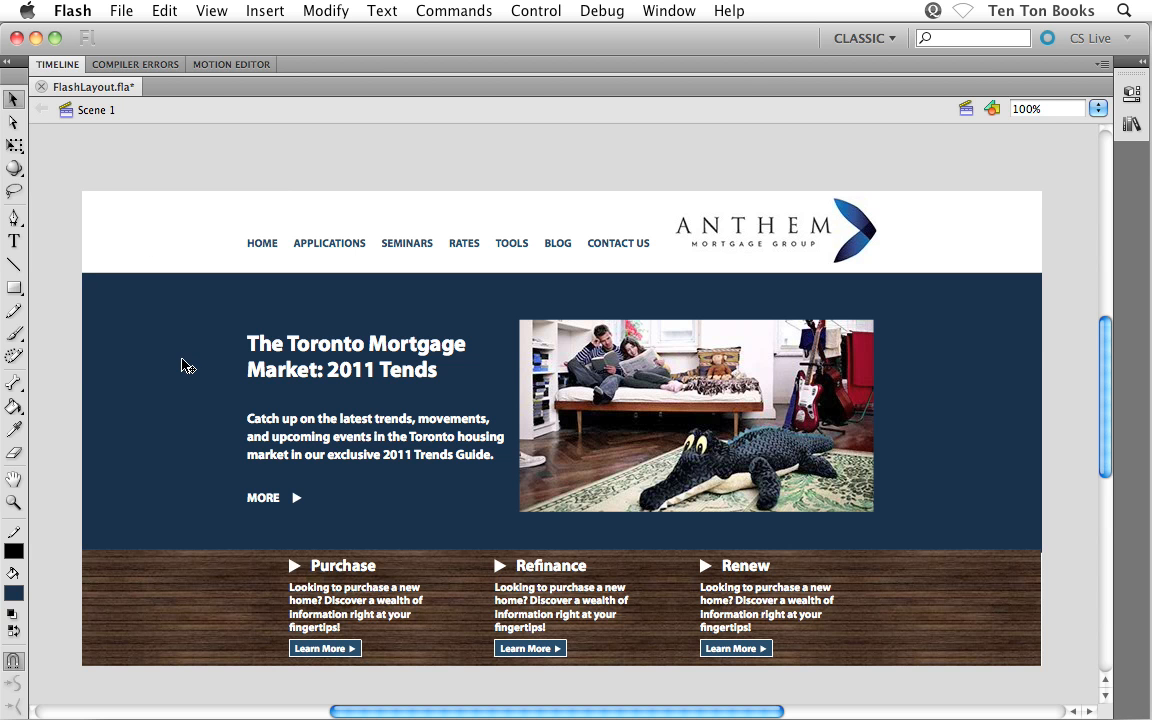
Examine the stage objects one by one: article paragraph, heading, photo, and the Purchase, Refinance and Renew blocks, ending with nothing selected
{"action": "scroll", "coordinate": [192, 366], "scroll_direction": "down", "scroll_amount": 3}
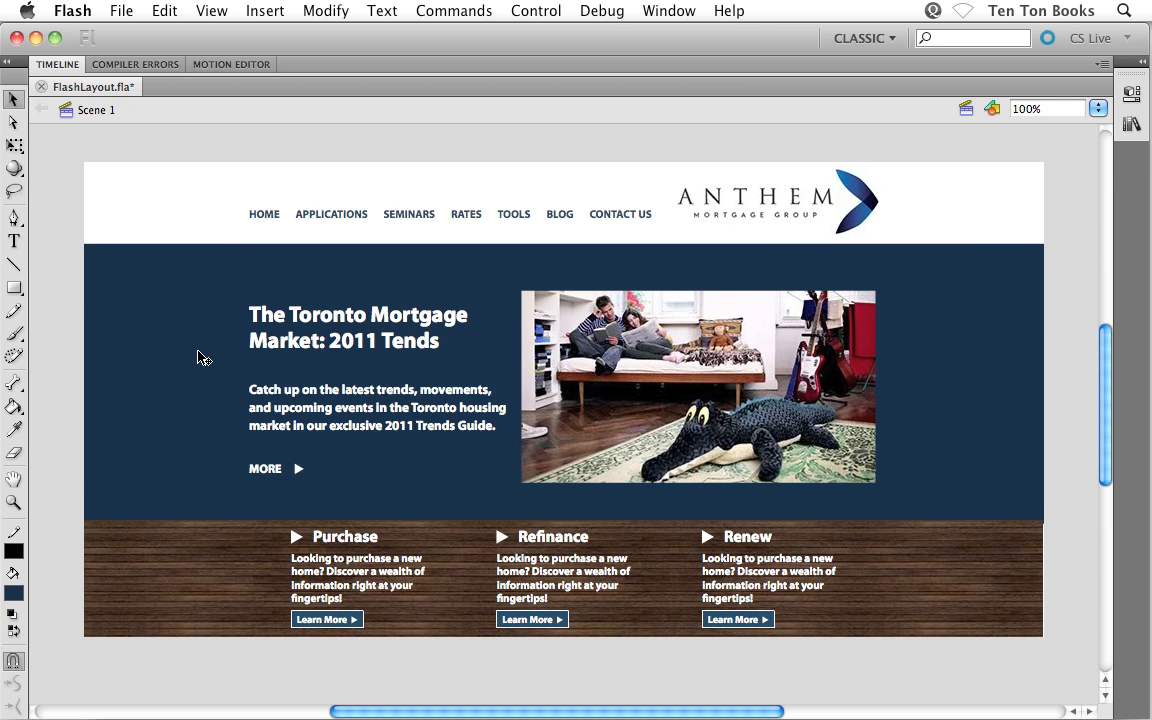
{"action": "left_click", "coordinate": [283, 413]}
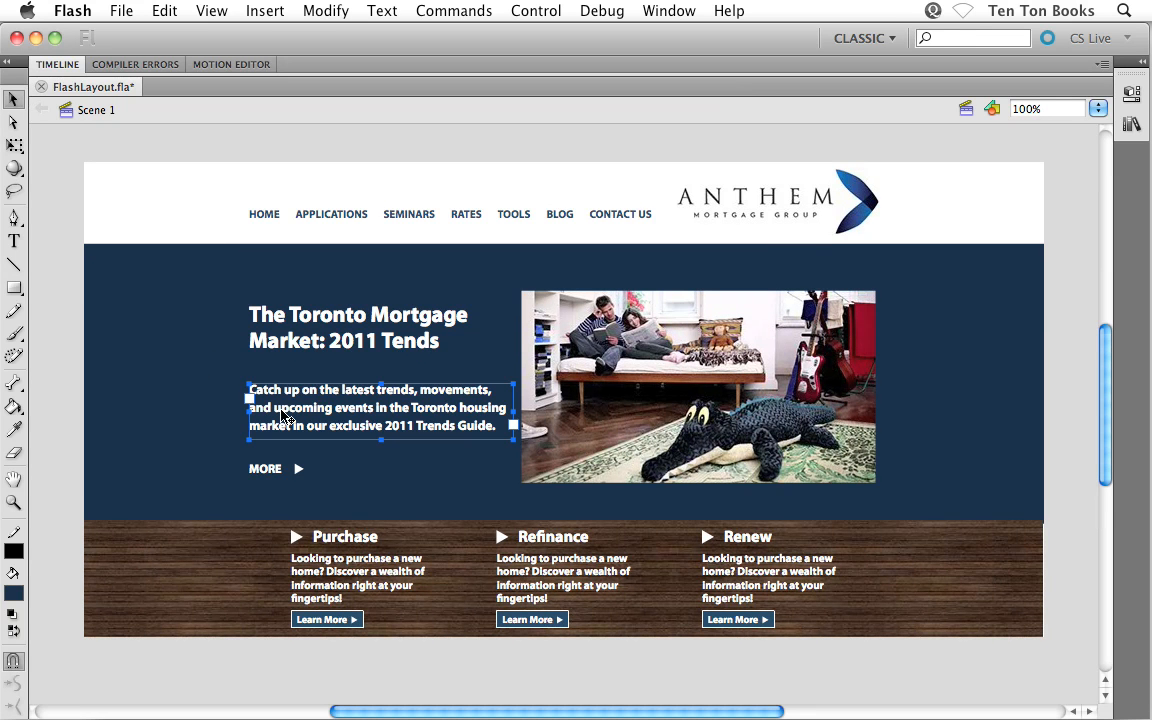
{"action": "left_click", "coordinate": [304, 311]}
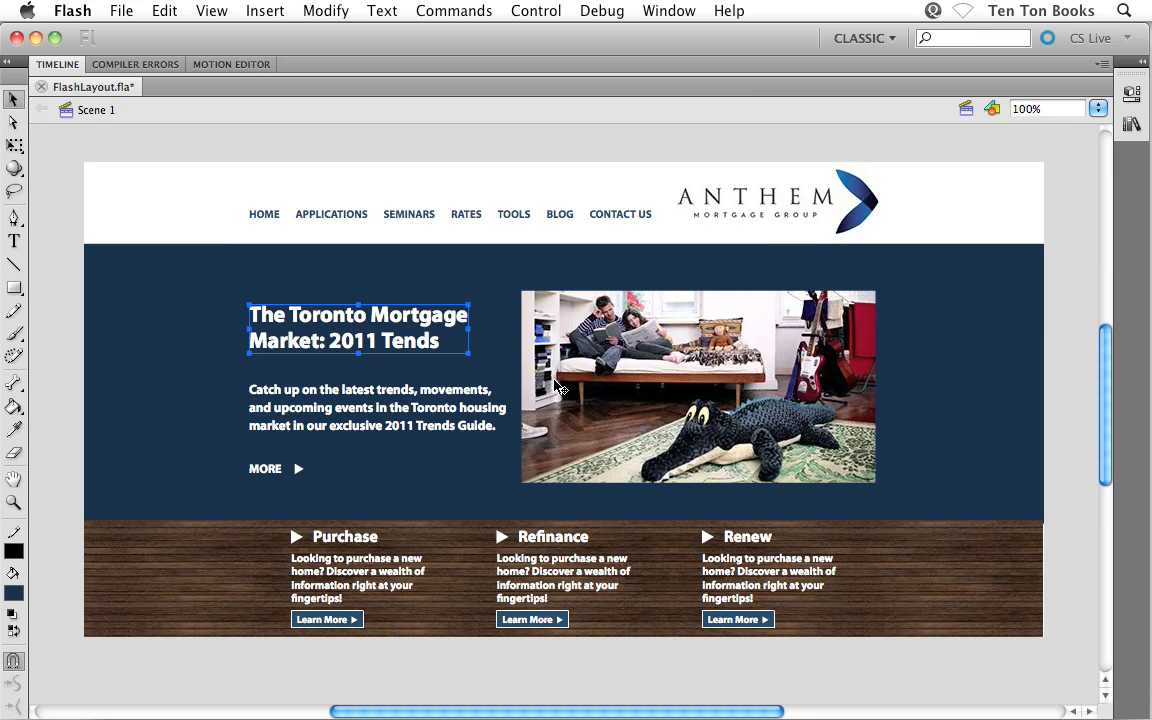
{"action": "left_click", "coordinate": [593, 370]}
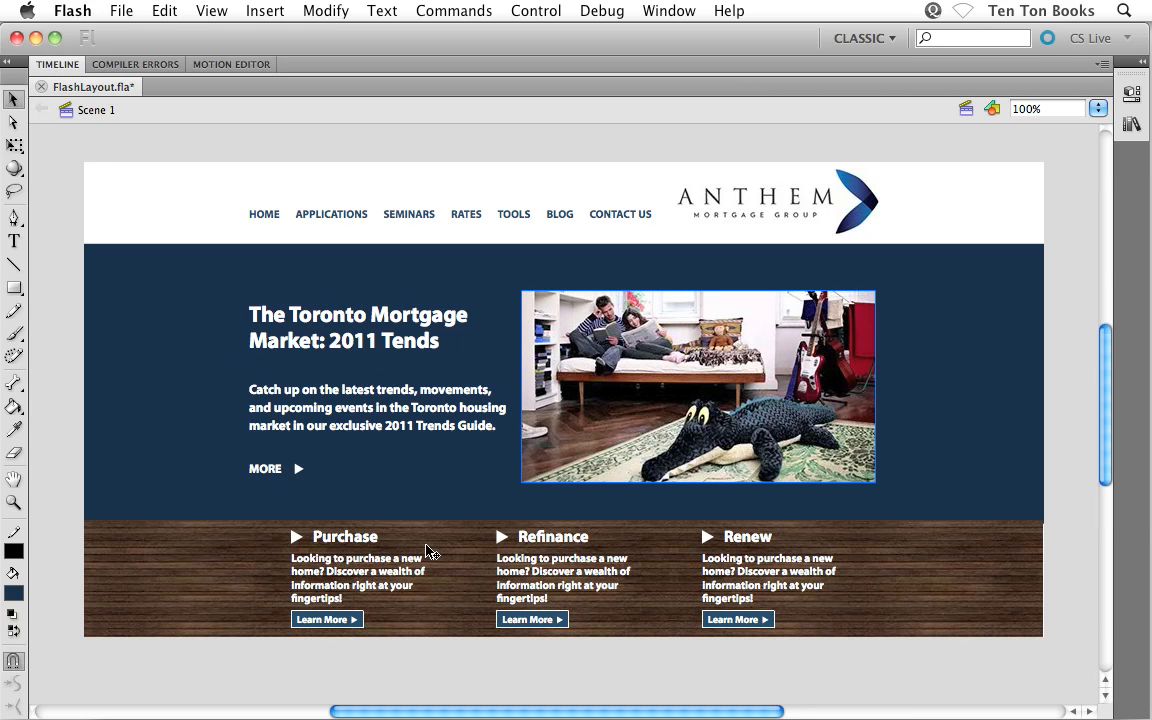
{"action": "left_click", "coordinate": [355, 550]}
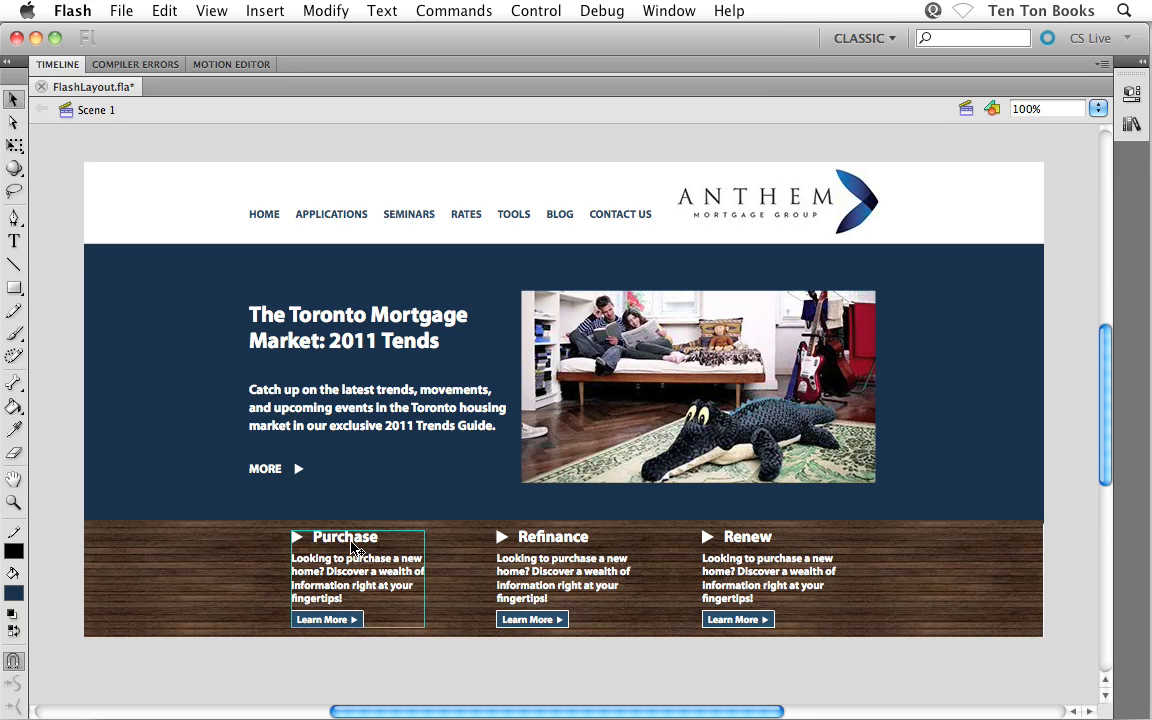
{"action": "left_click", "coordinate": [540, 549]}
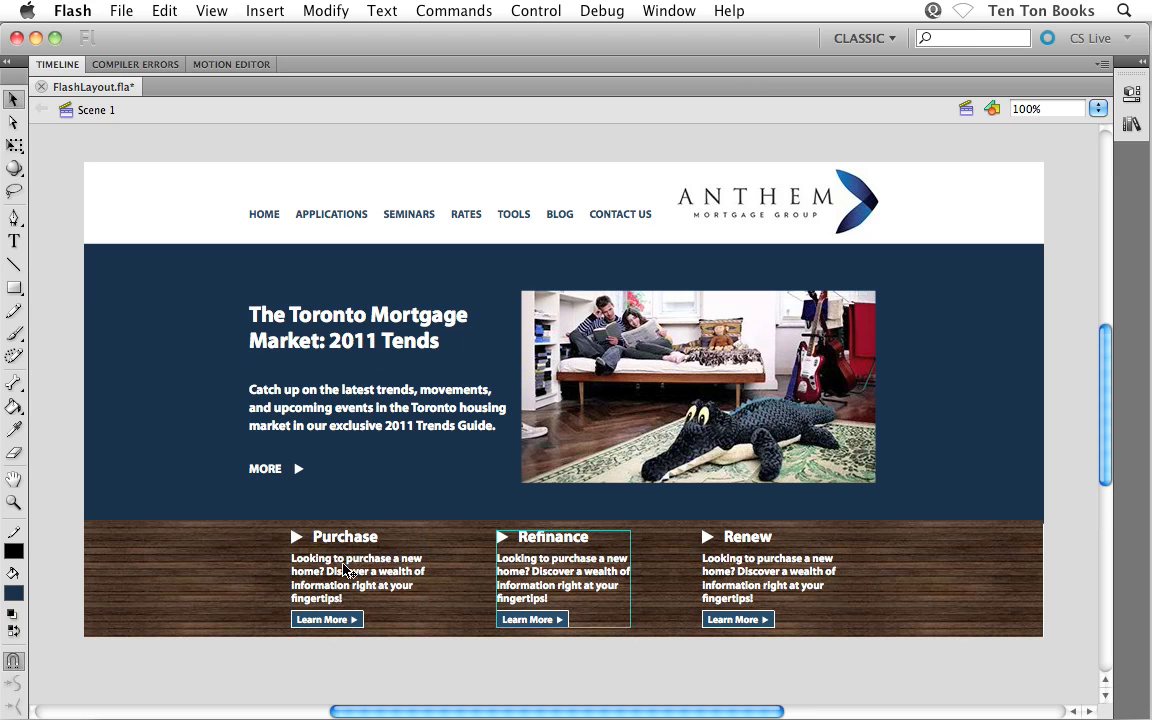
{"action": "left_click", "coordinate": [315, 538]}
{"action": "left_click", "coordinate": [522, 567]}
{"action": "left_click", "coordinate": [722, 580]}
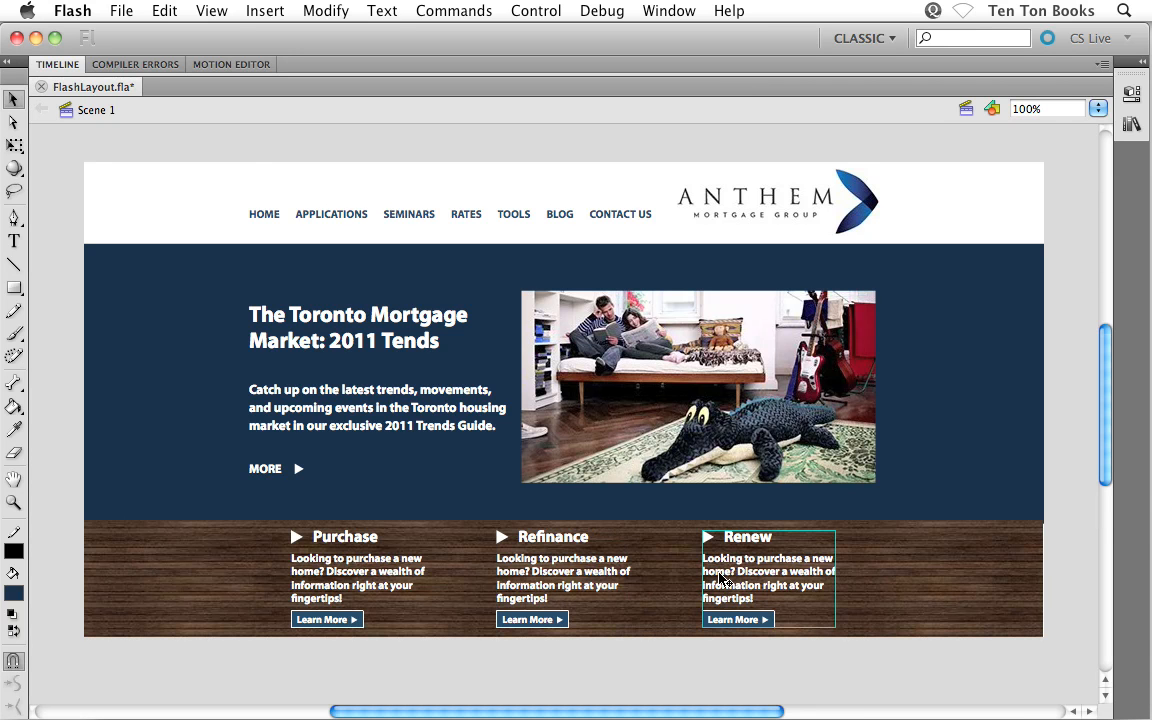
{"action": "left_click", "coordinate": [240, 146]}
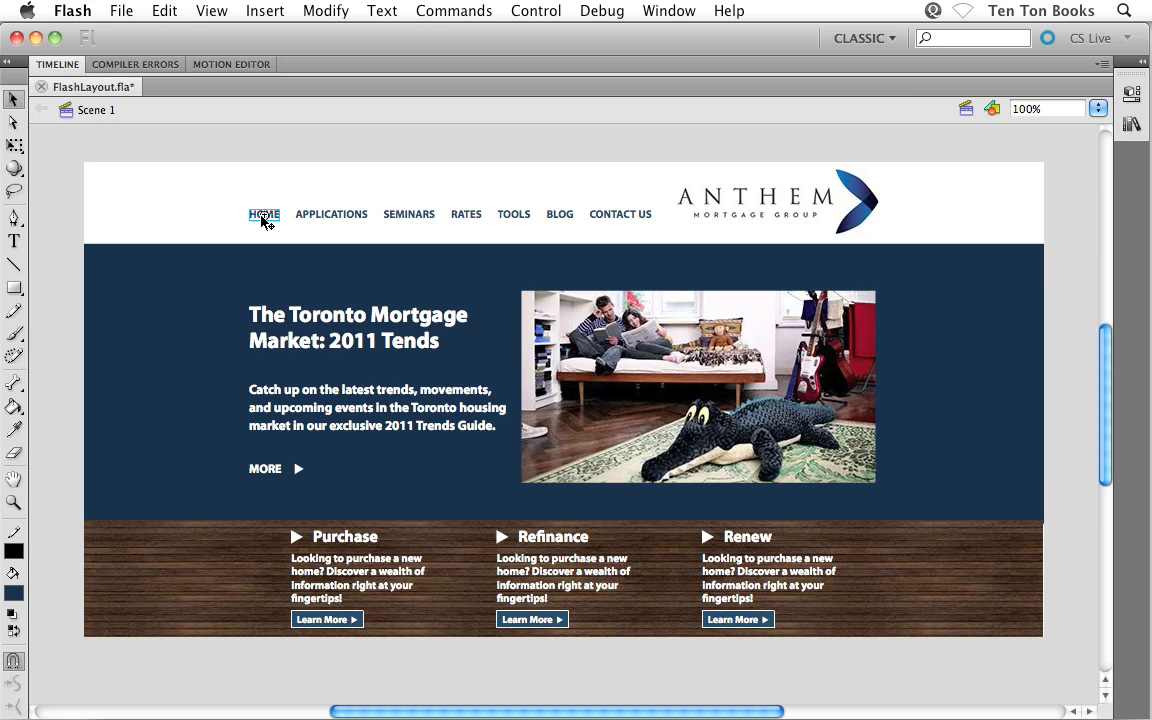
Select the HOME, APPLICATIONS and SEMINARS navigation items in turn to check that each is a separate object
{"action": "left_click", "coordinate": [263, 219]}
{"action": "left_click", "coordinate": [330, 217]}
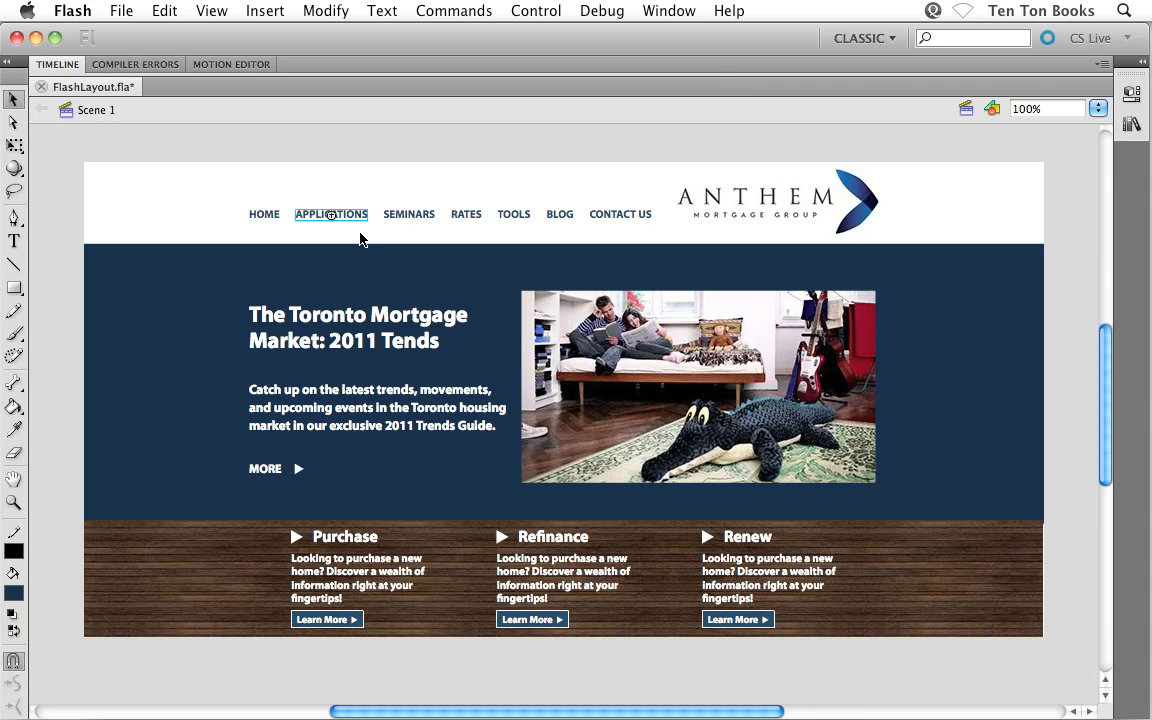
{"action": "left_click", "coordinate": [401, 217]}
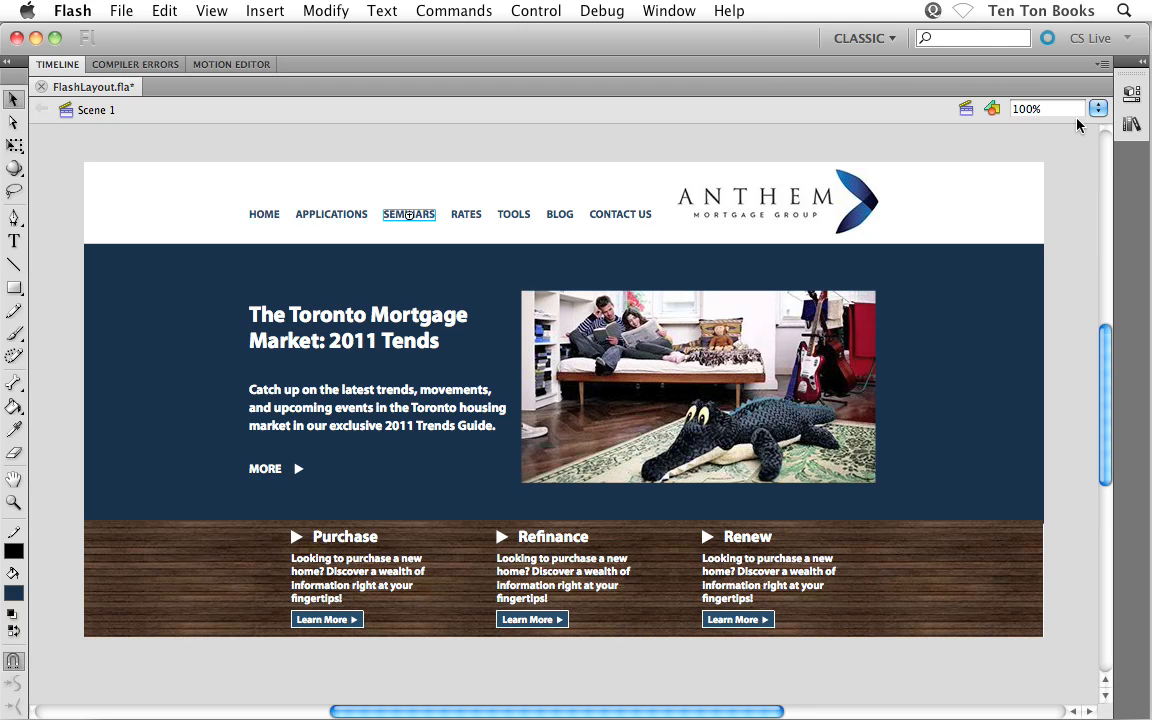
Inspect the properties of the TOOLS navigation item, the white arrow beside MORE, and the article paragraph, then deselect everything
{"action": "left_click", "coordinate": [1129, 88]}
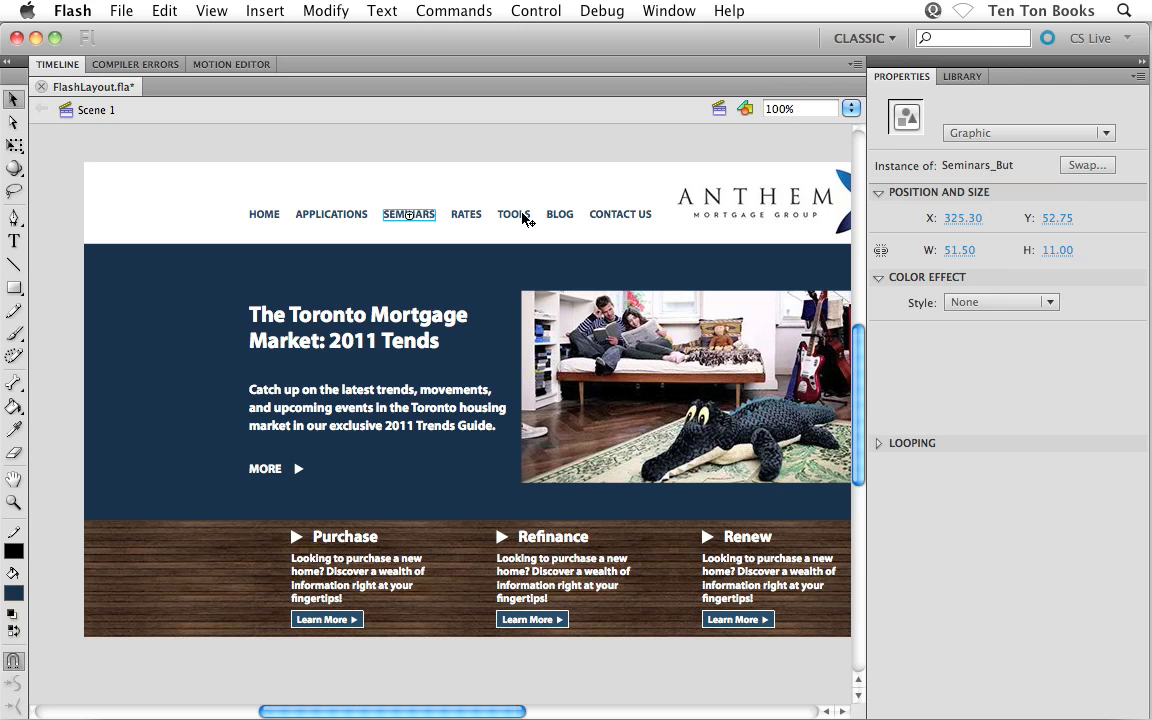
{"action": "left_click", "coordinate": [516, 215]}
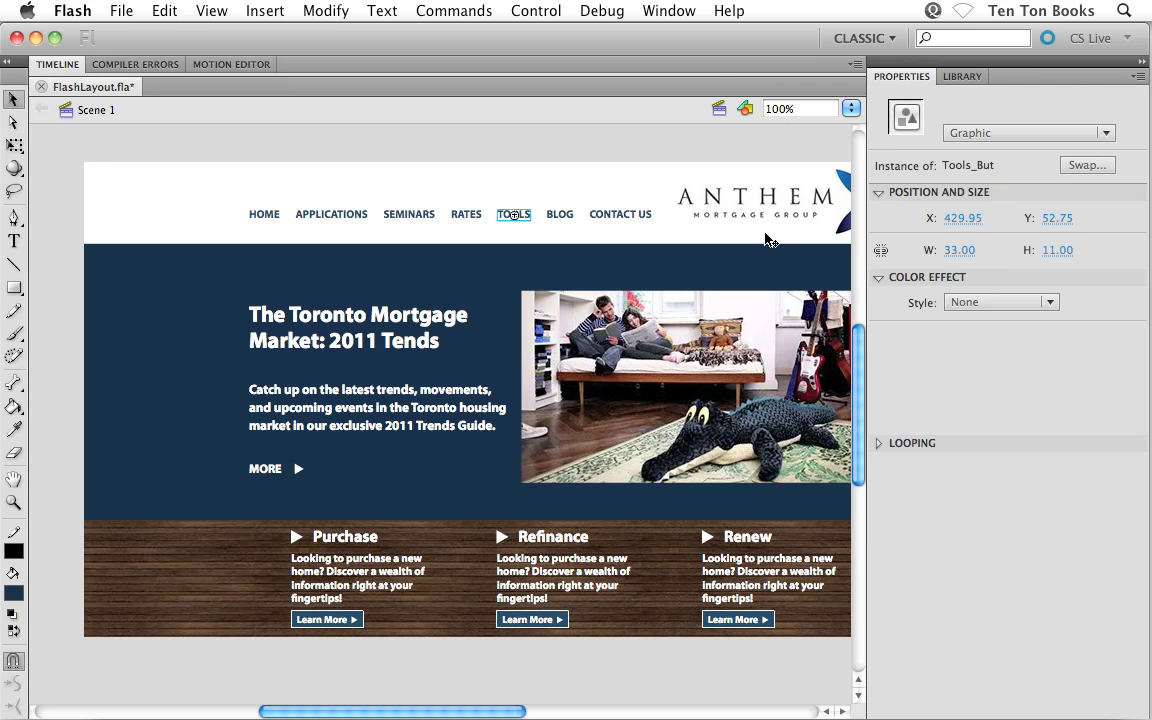
{"action": "left_click", "coordinate": [298, 468]}
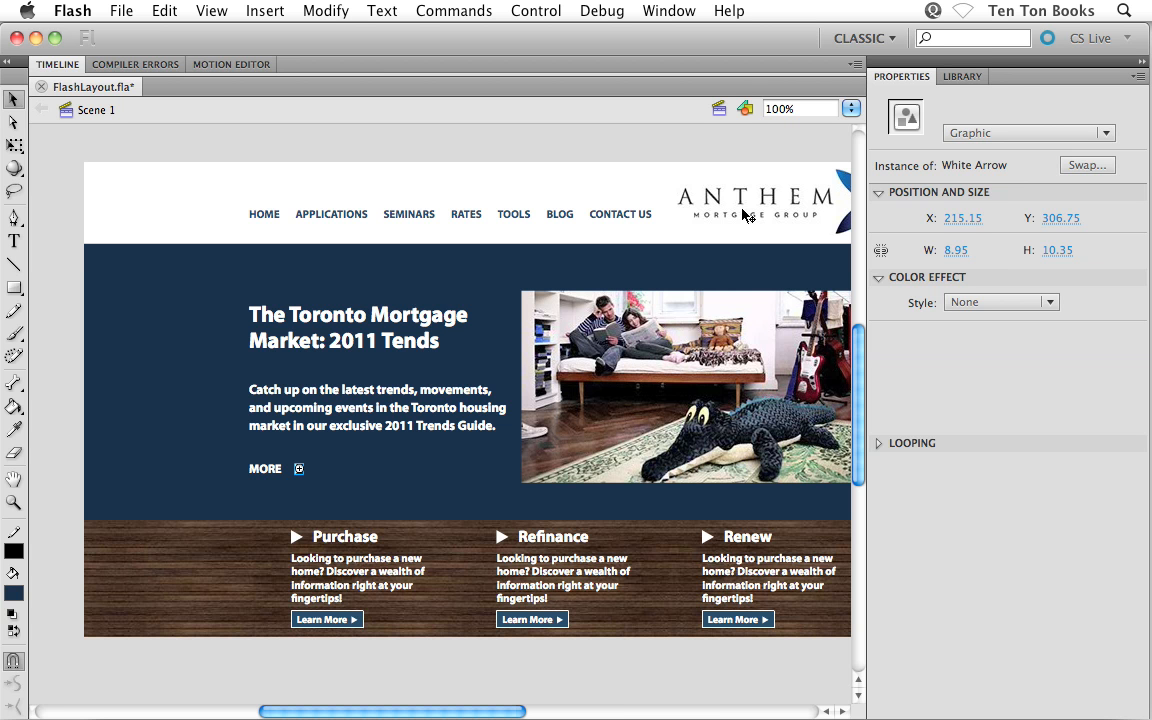
{"action": "left_click", "coordinate": [412, 398]}
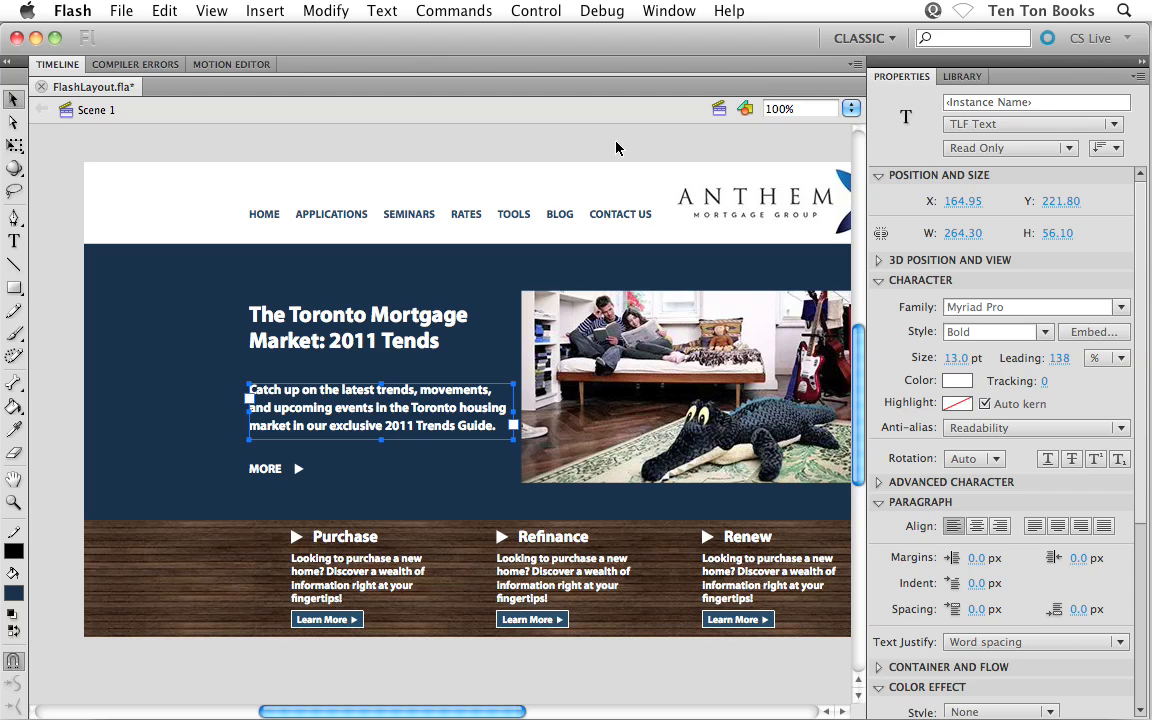
{"action": "left_click", "coordinate": [557, 145]}
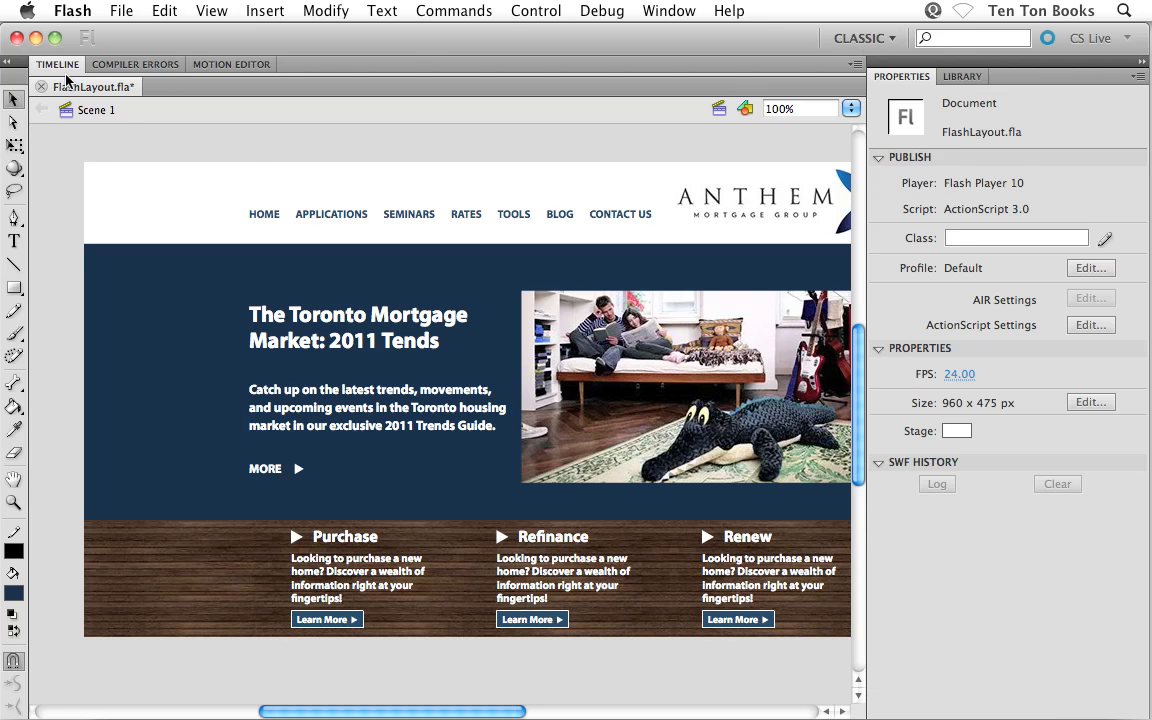
Expand the timeline to review its layers, select the Background layer, then collapse the timeline and clear the selection
{"action": "left_click", "coordinate": [57, 64]}
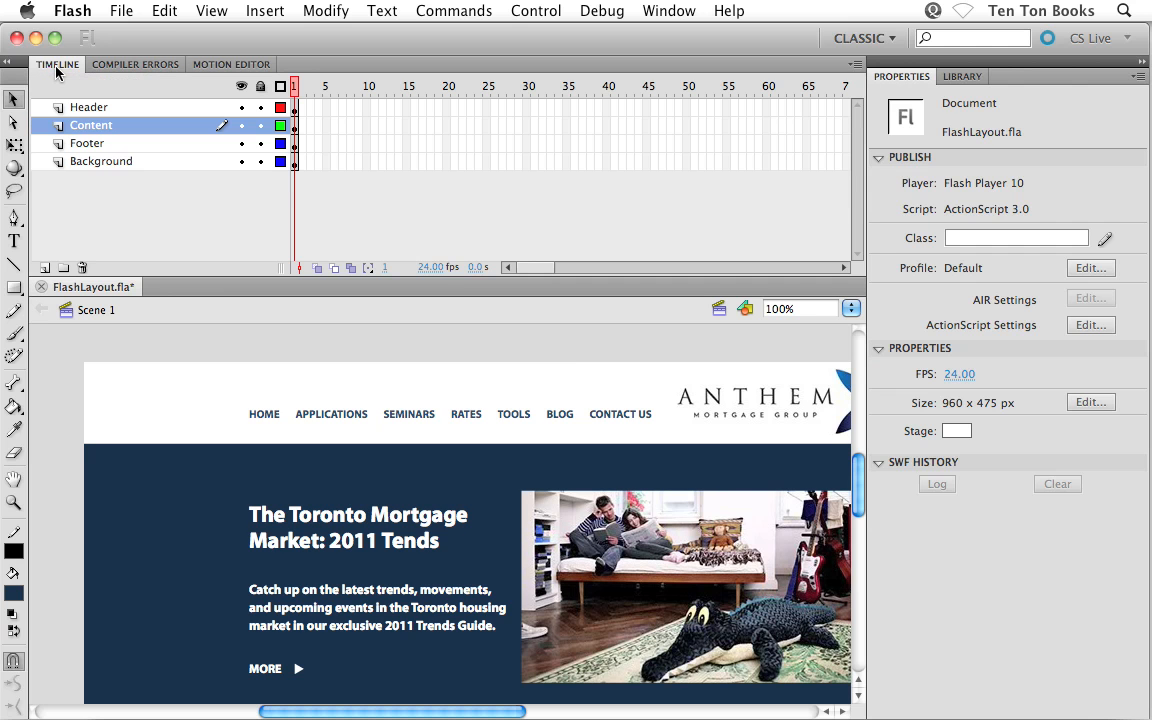
{"action": "left_click", "coordinate": [108, 165]}
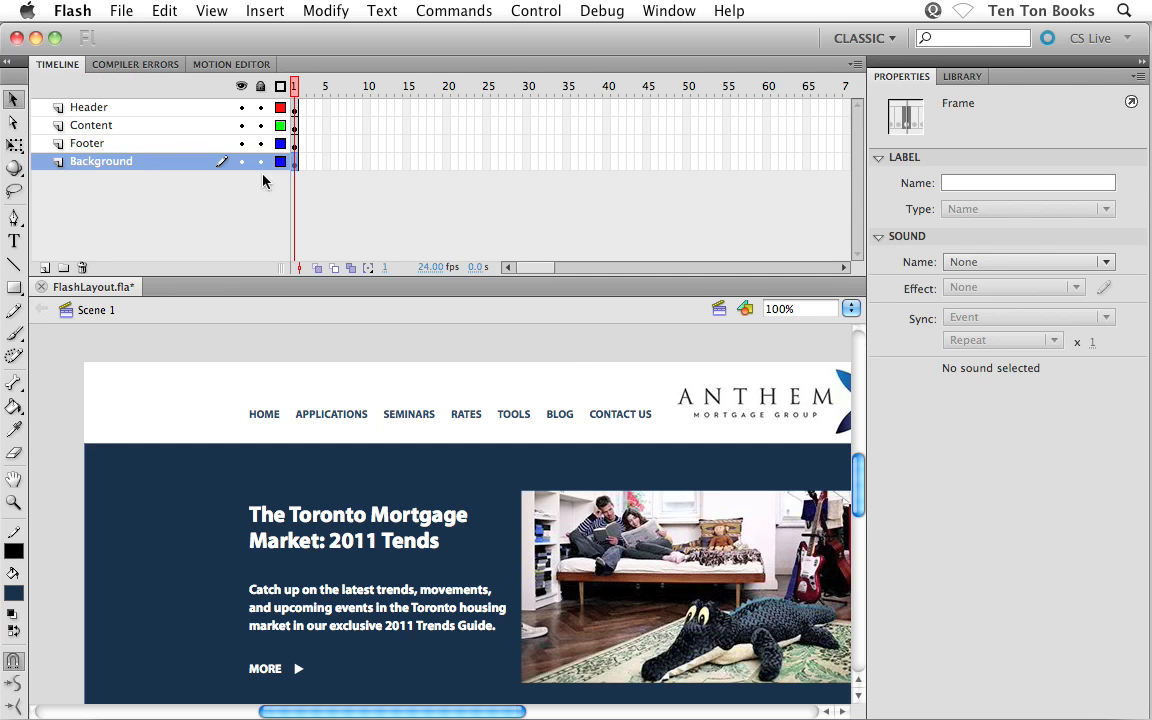
{"action": "double_click", "coordinate": [50, 66]}
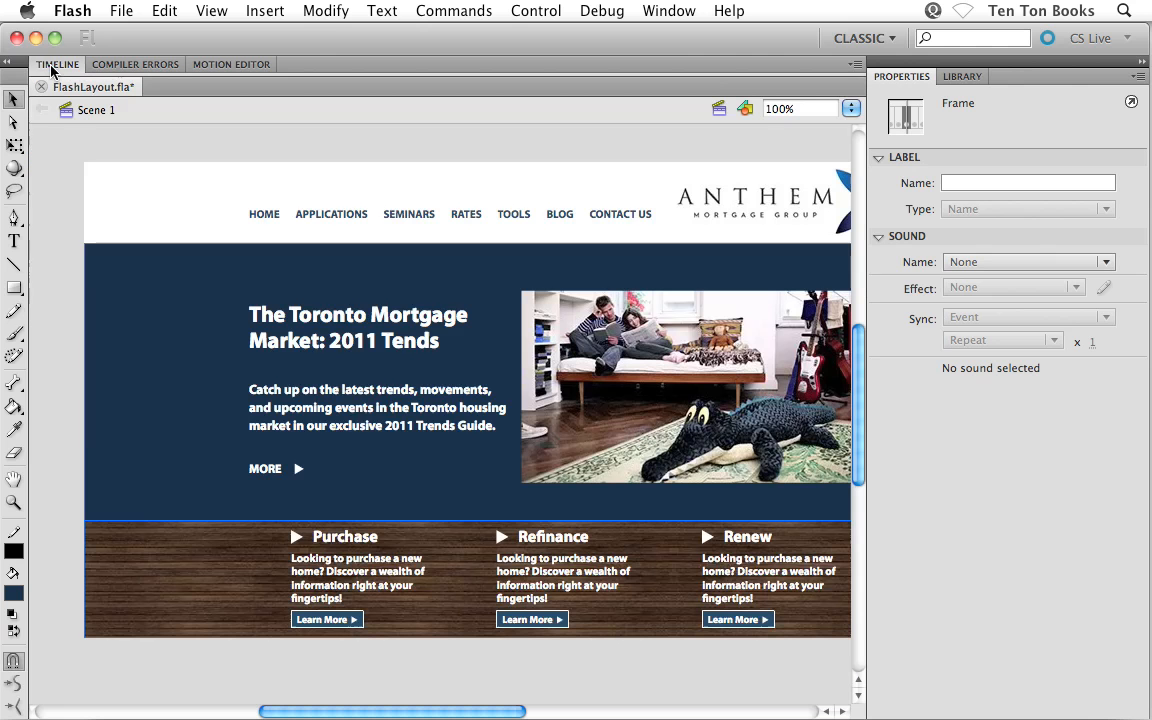
{"action": "left_click", "coordinate": [245, 151]}
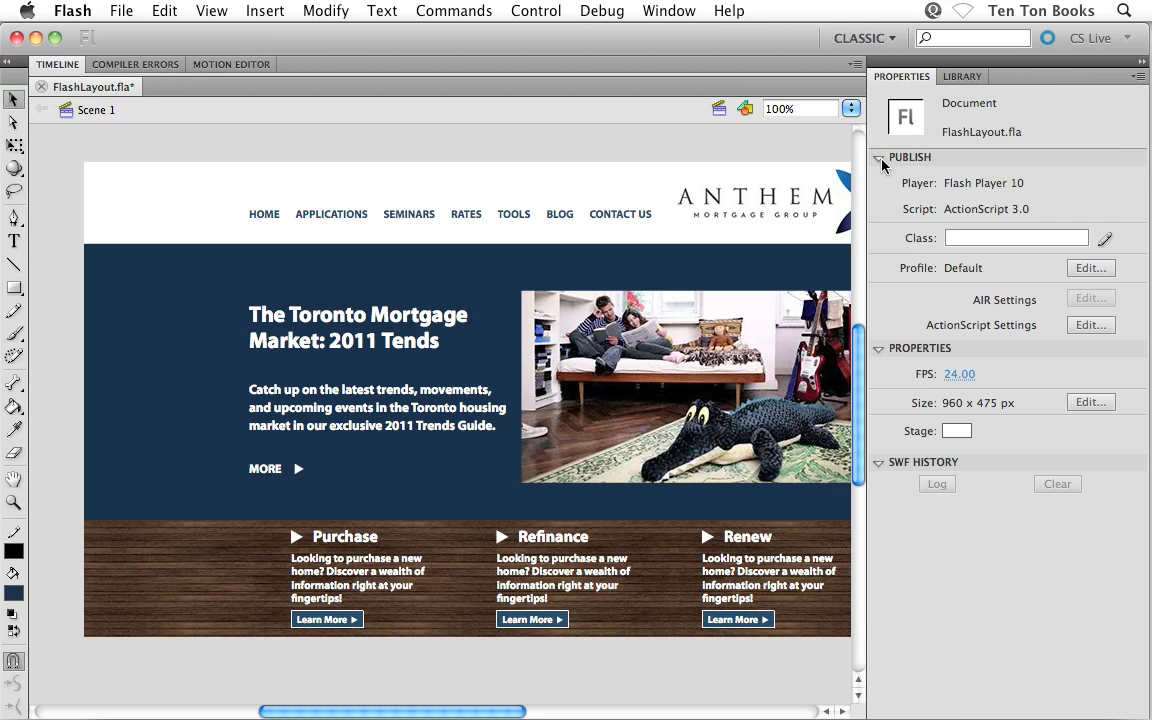
Show the document's library and expand the Background, Content and Header folders inside the FlashLayout.ai folder
{"action": "left_click", "coordinate": [962, 77]}
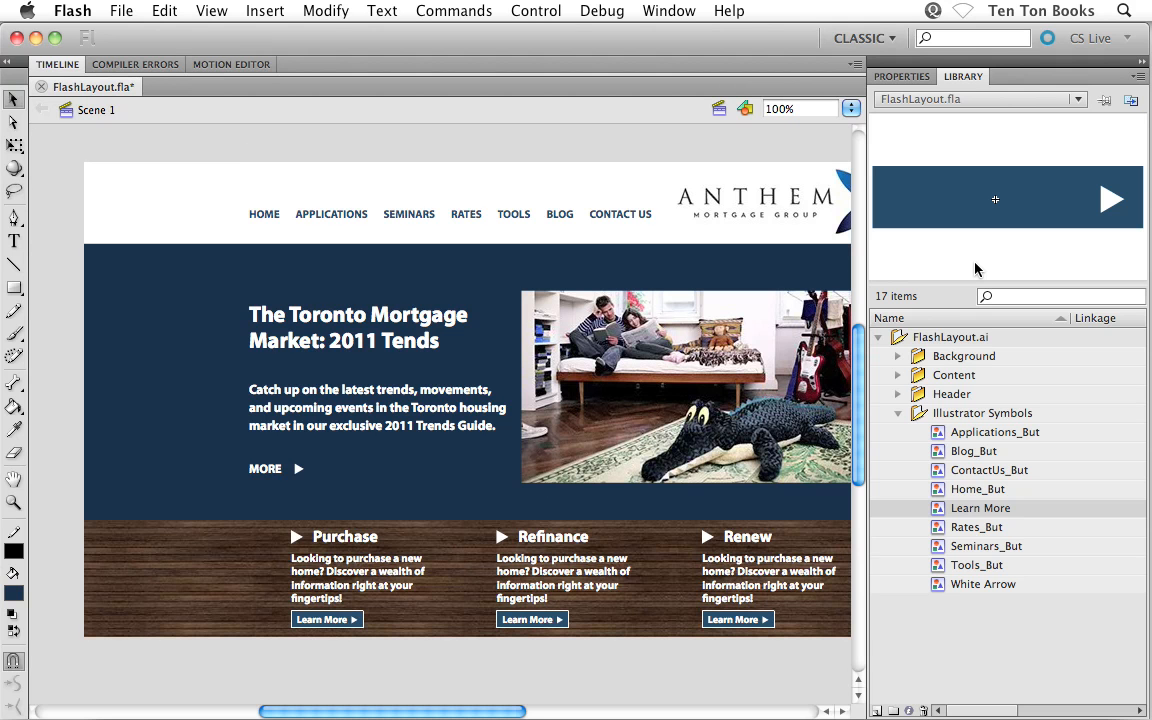
{"action": "left_click", "coordinate": [898, 413]}
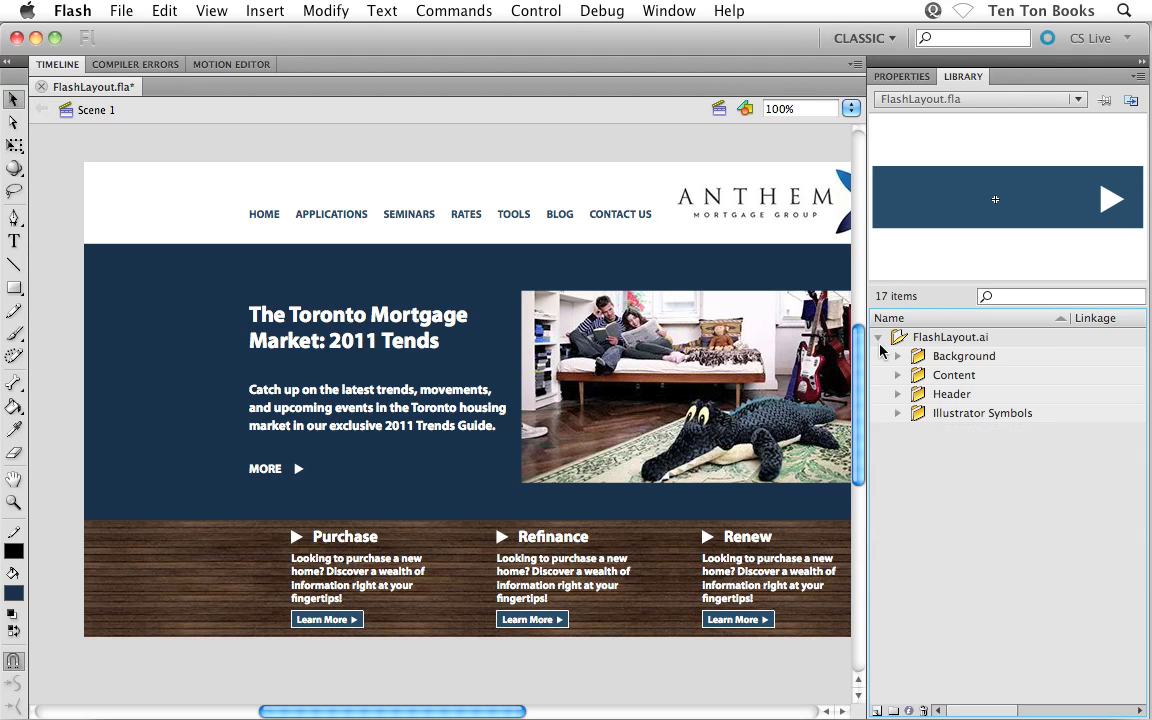
{"action": "left_click", "coordinate": [878, 338]}
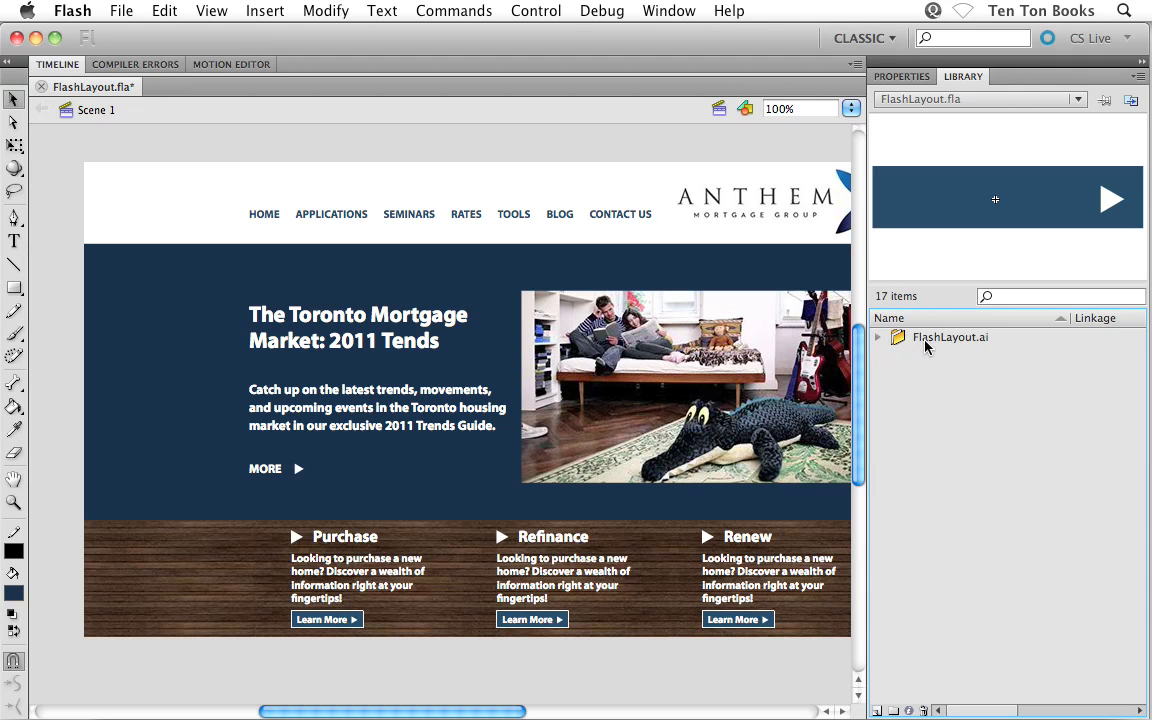
{"action": "left_click", "coordinate": [879, 339]}
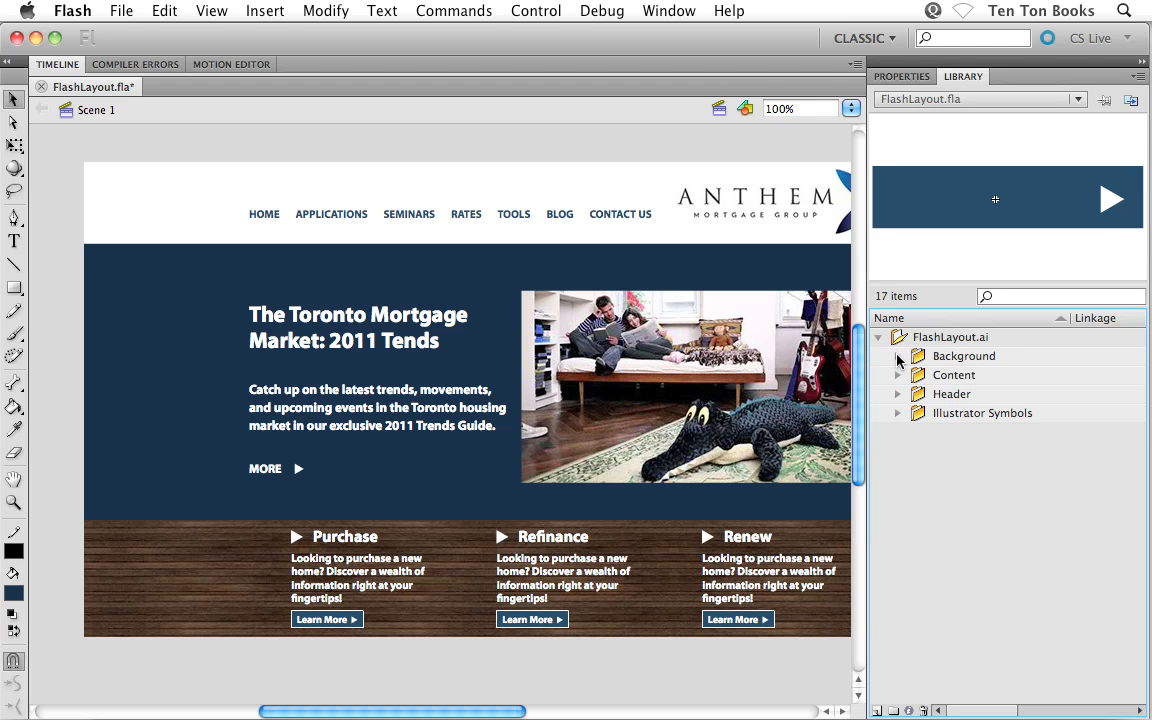
{"action": "left_click", "coordinate": [897, 357]}
{"action": "left_click", "coordinate": [898, 394]}
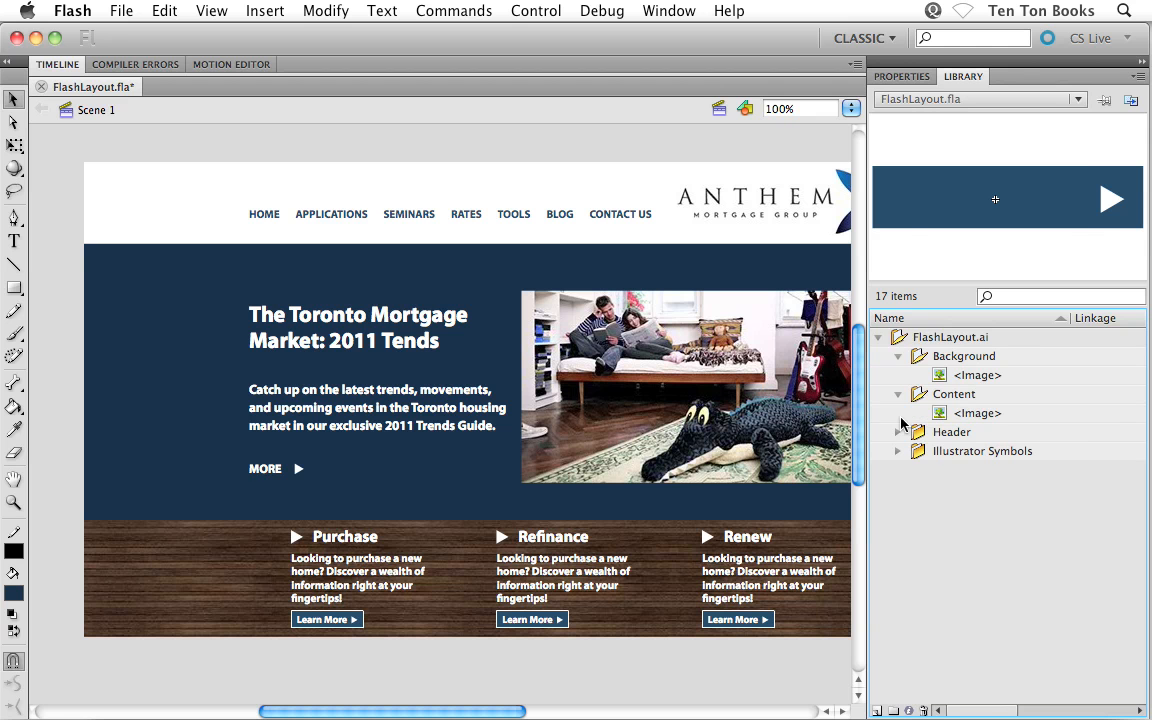
{"action": "left_click", "coordinate": [897, 432]}
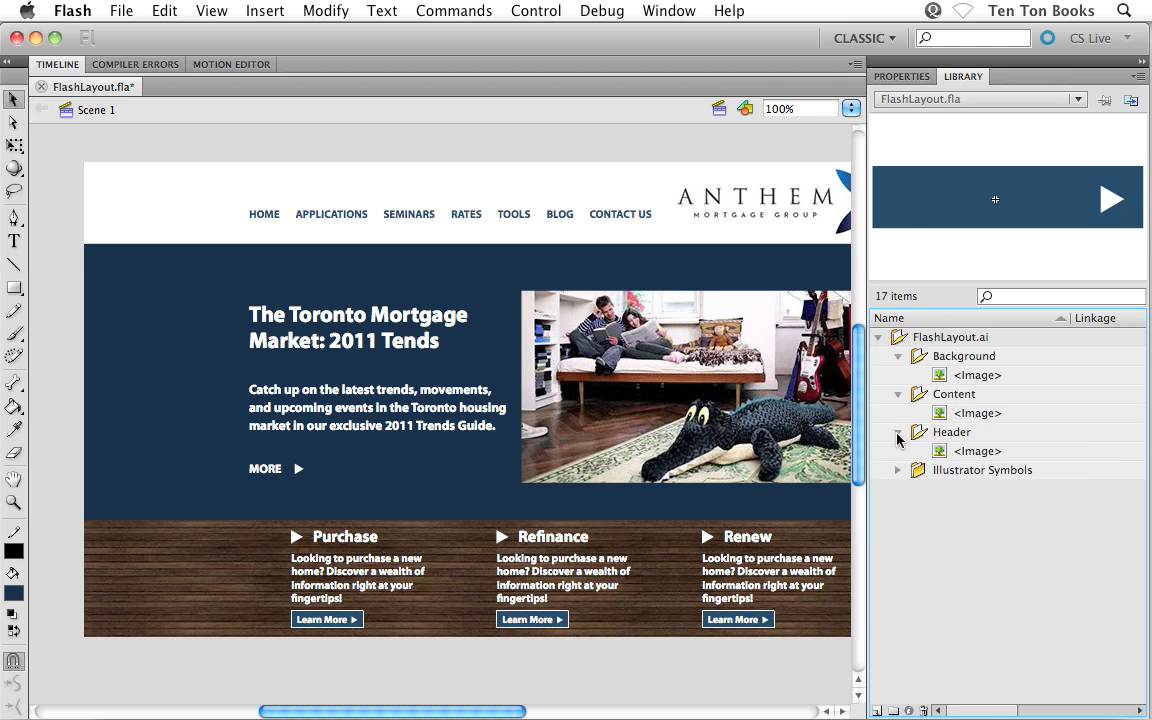
Preview the images stored in the Header, Content and Background library folders, returning to the Content image
{"action": "left_click", "coordinate": [957, 453]}
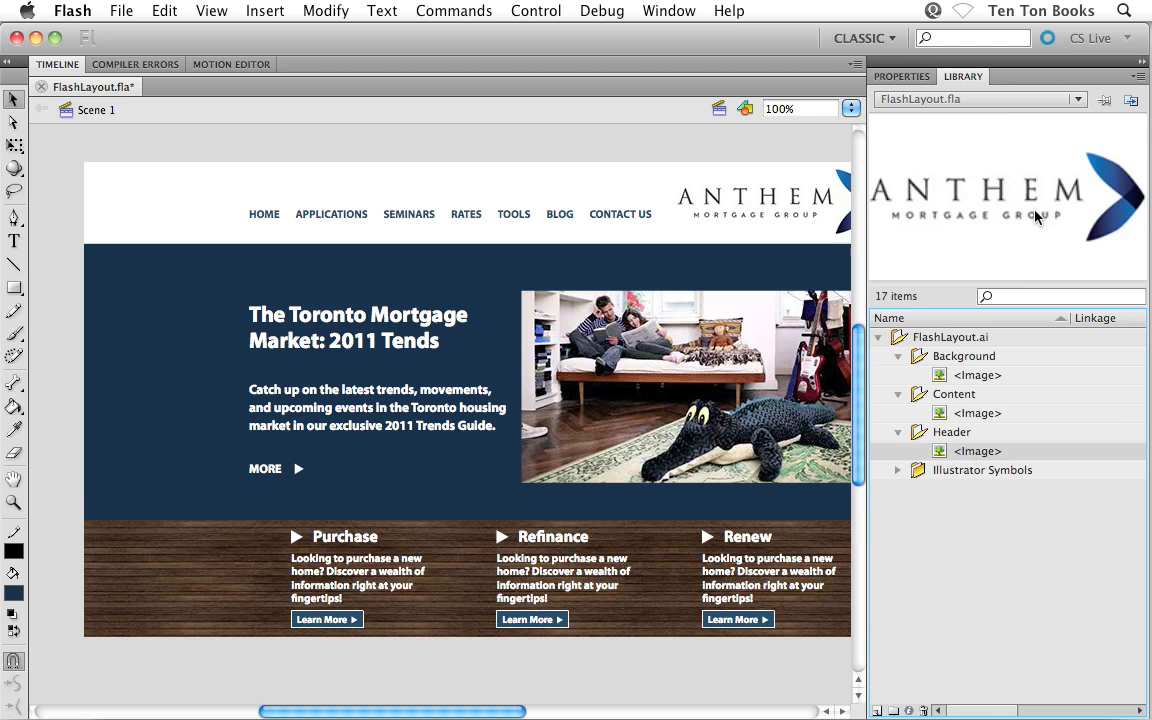
{"action": "left_click", "coordinate": [940, 413]}
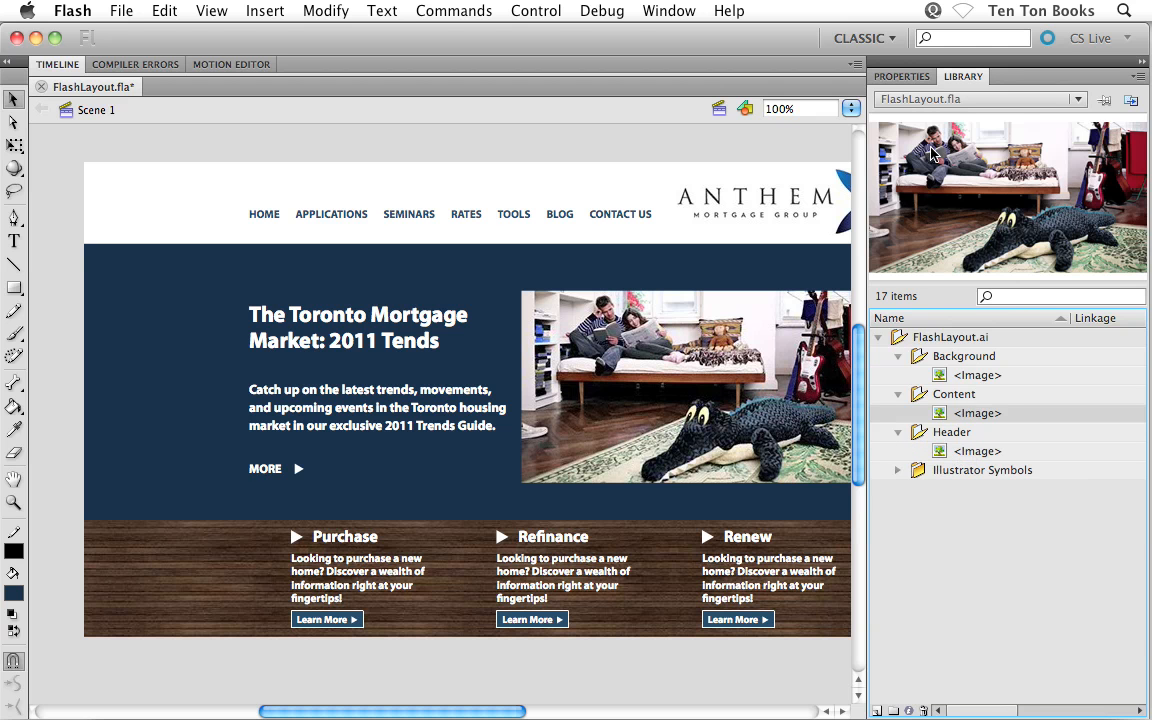
{"action": "left_click", "coordinate": [962, 377]}
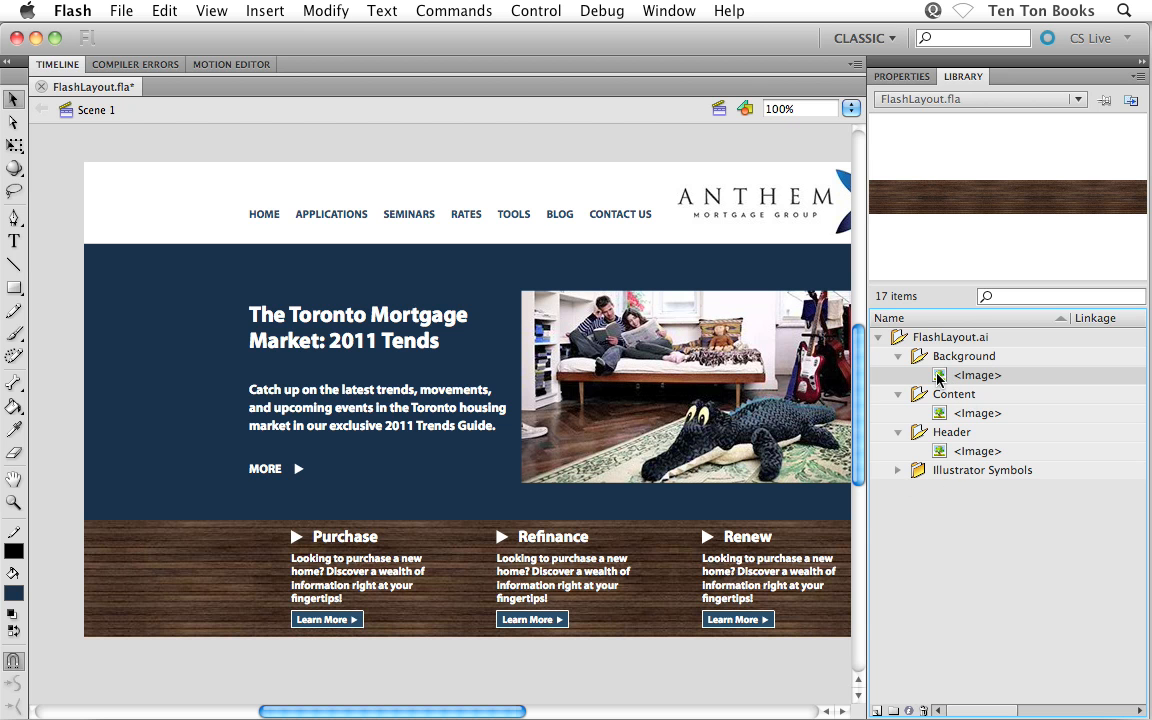
{"action": "left_click", "coordinate": [972, 414]}
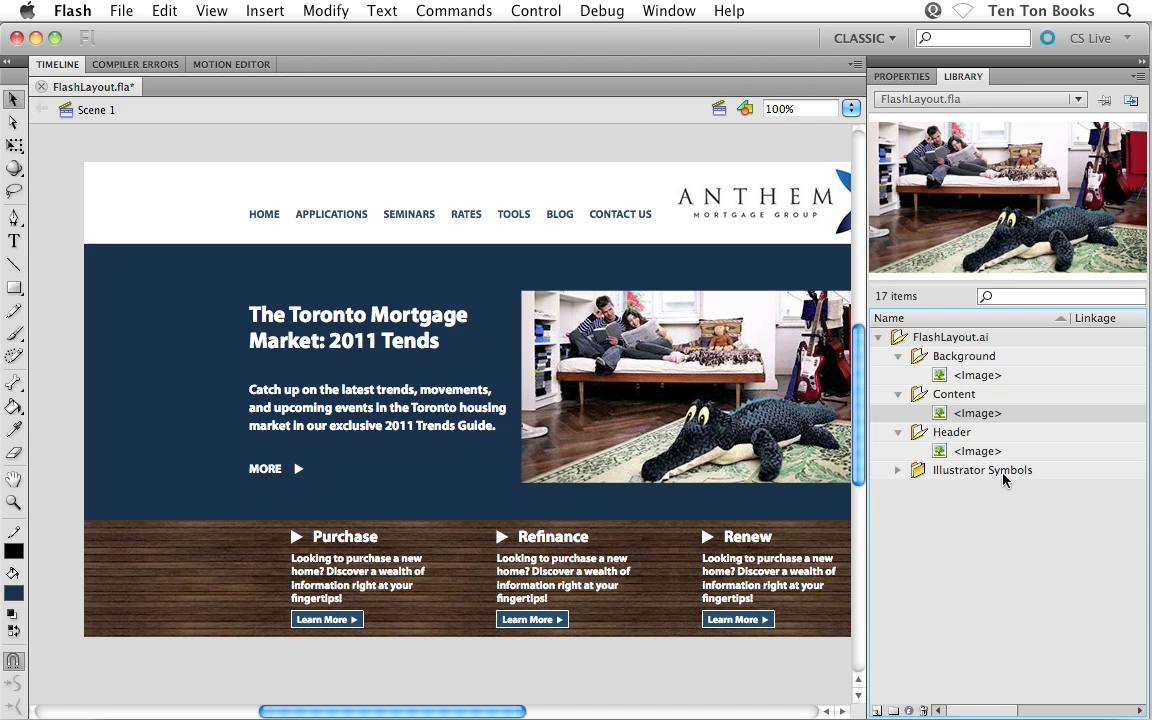
Expand the Illustrator Symbols folder and preview its symbols from Applications_But through White Arrow, finishing on Learn More
{"action": "left_click", "coordinate": [897, 471]}
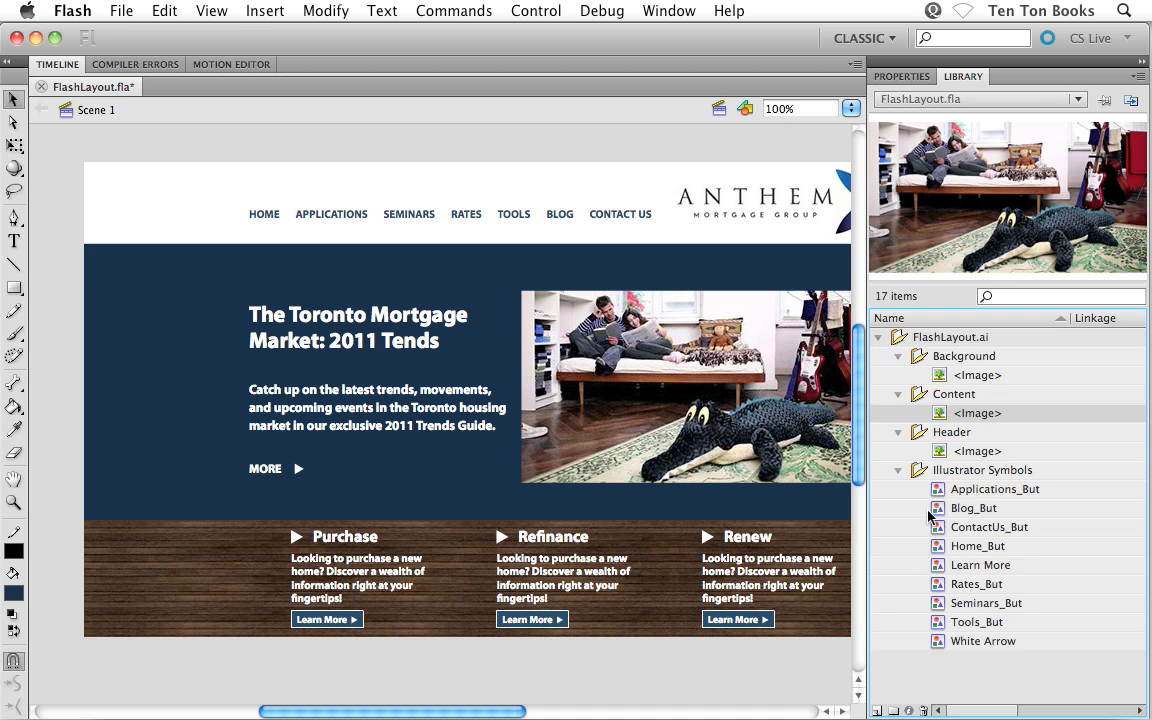
{"action": "left_click", "coordinate": [939, 491]}
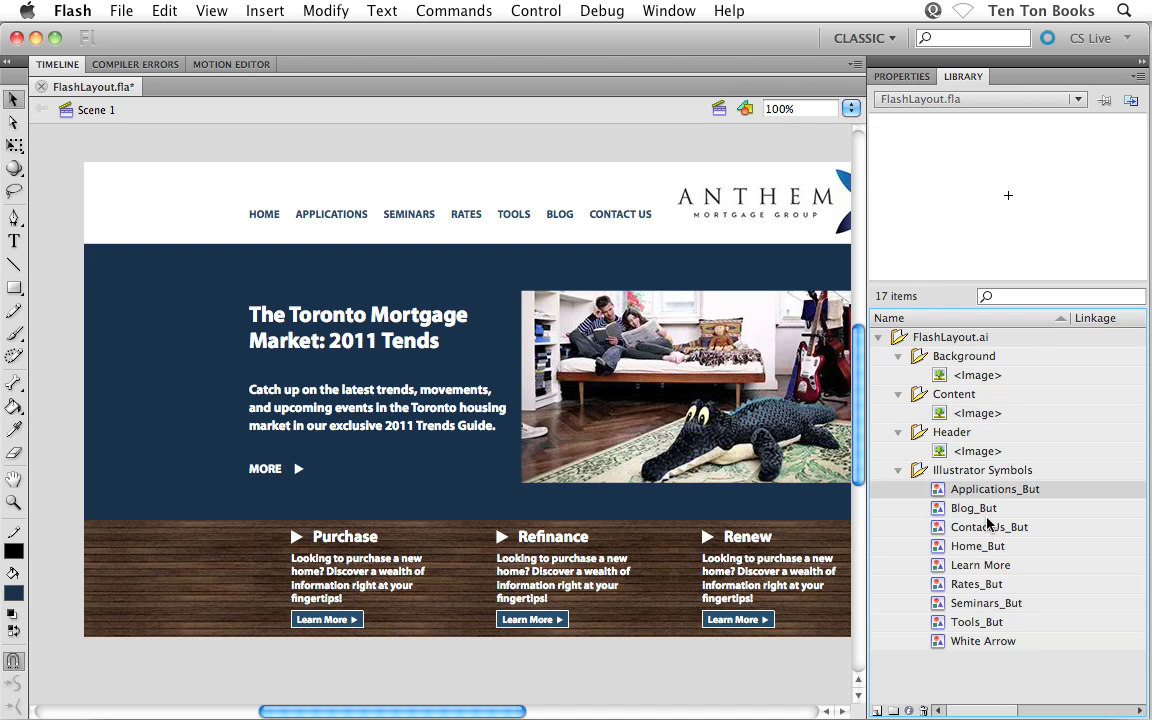
{"action": "left_click", "coordinate": [982, 510]}
{"action": "left_click", "coordinate": [978, 528]}
{"action": "left_click", "coordinate": [972, 547]}
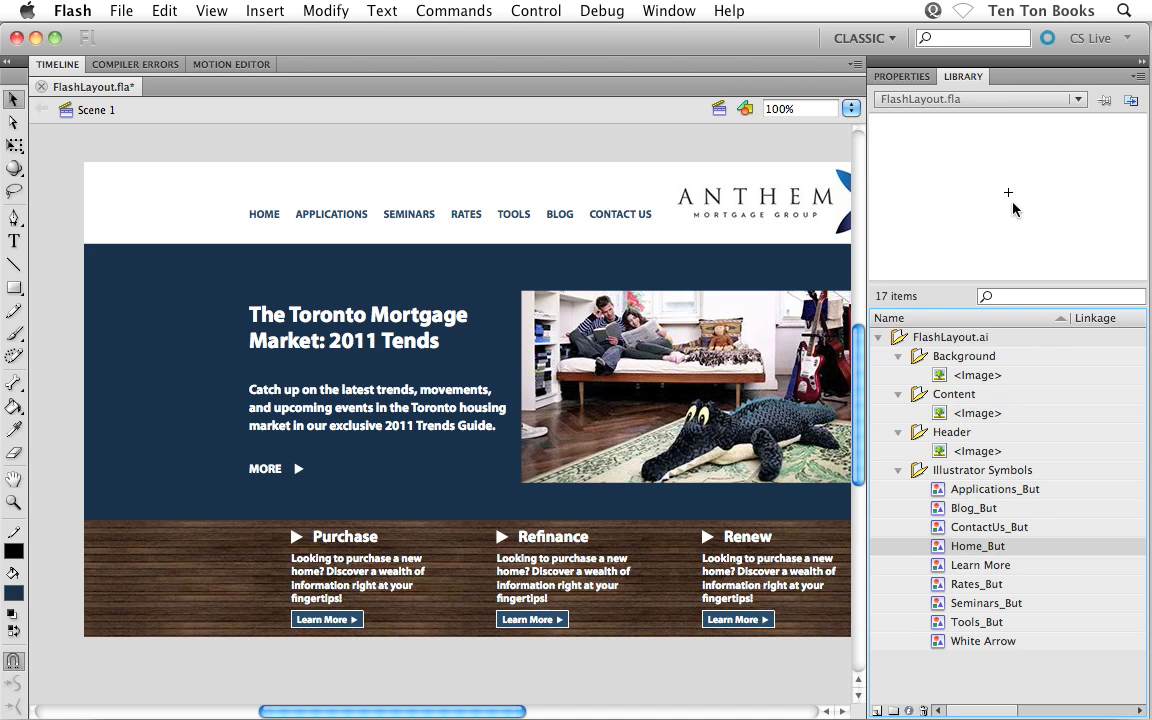
{"action": "left_click", "coordinate": [965, 566]}
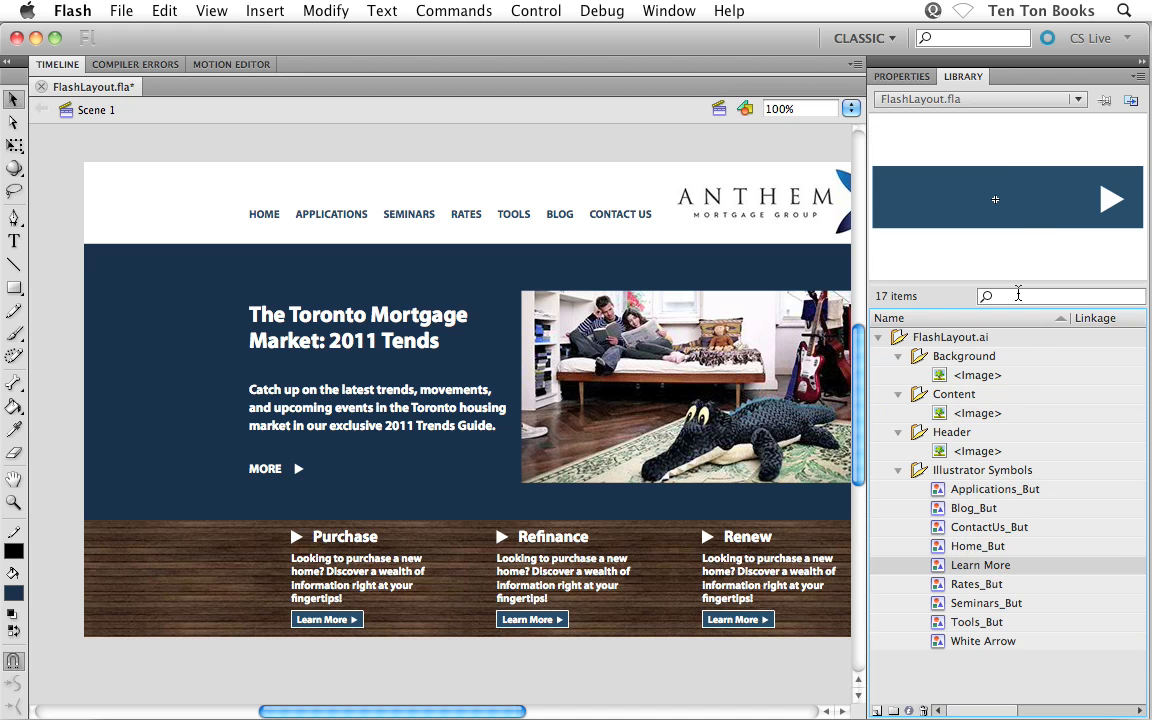
{"action": "left_click", "coordinate": [966, 586]}
{"action": "left_click", "coordinate": [966, 603]}
{"action": "left_click", "coordinate": [962, 622]}
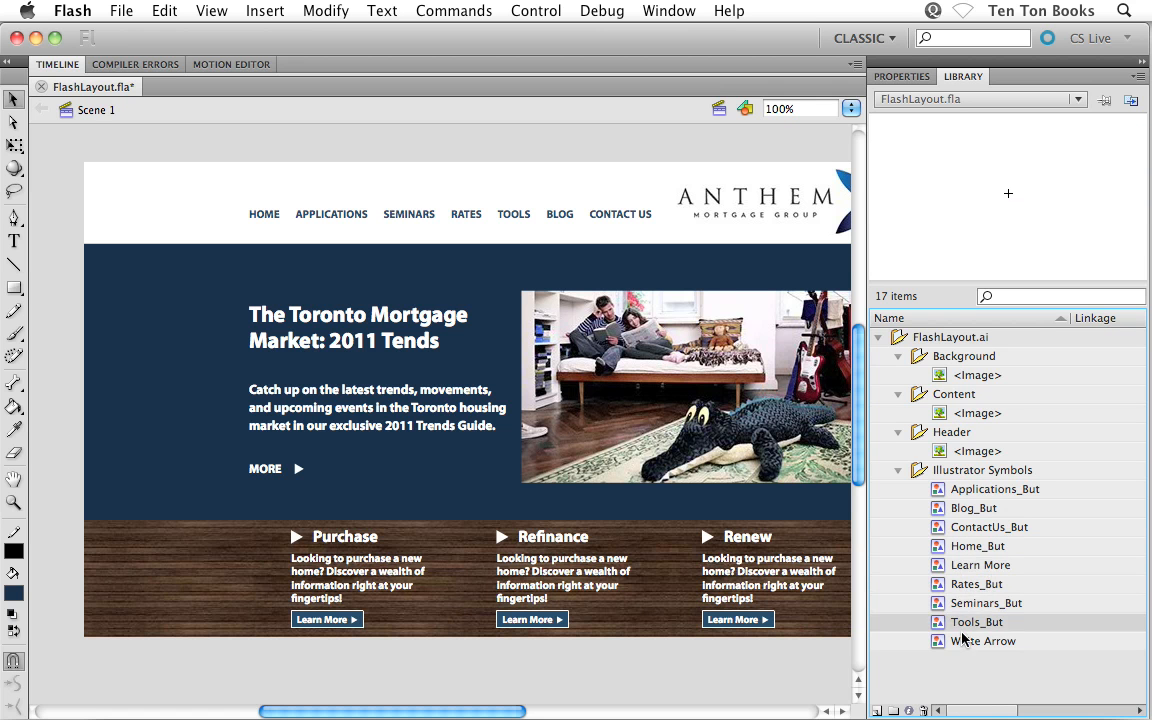
{"action": "left_click", "coordinate": [965, 642]}
{"action": "left_click", "coordinate": [990, 567]}
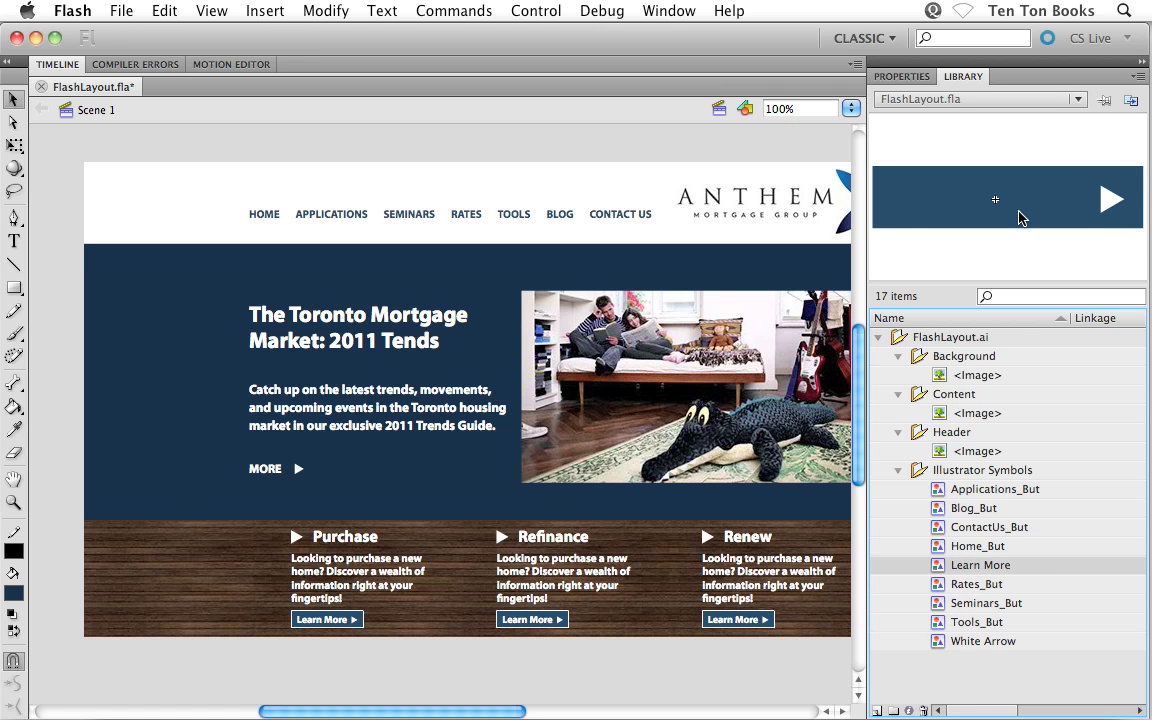
Open the Learn More symbol for editing, enter its group and inspect the properties of the nested White Arrow instance
{"action": "double_click", "coordinate": [941, 568]}
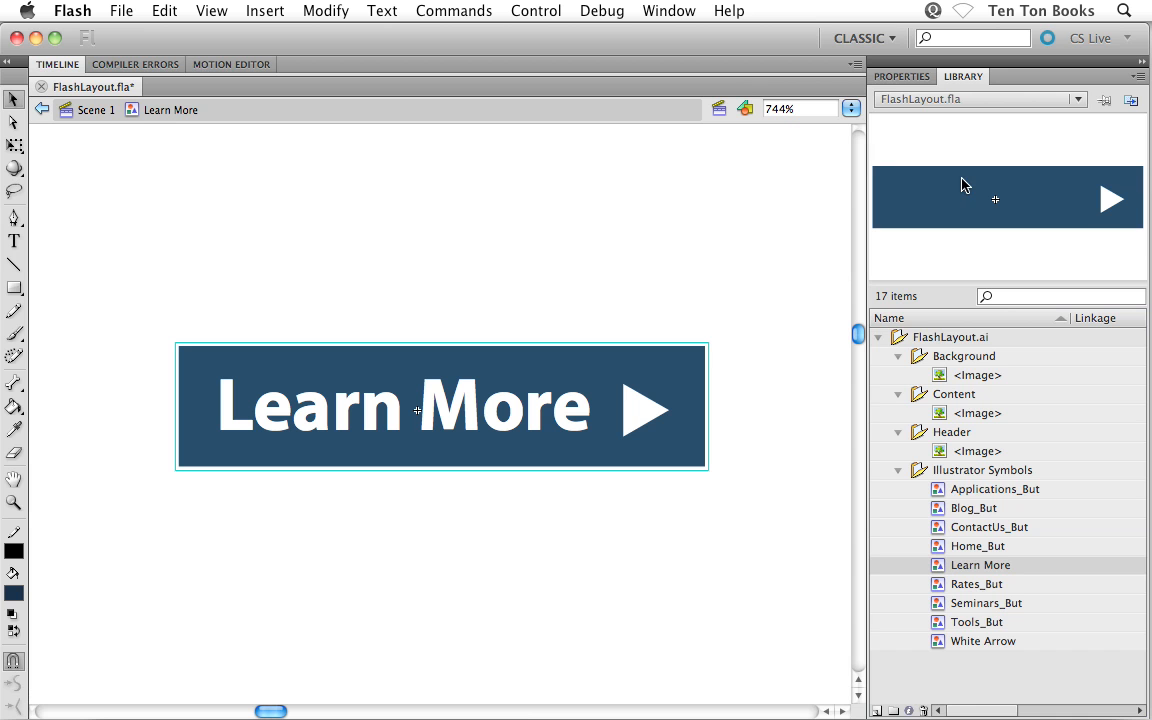
{"action": "left_click", "coordinate": [910, 80]}
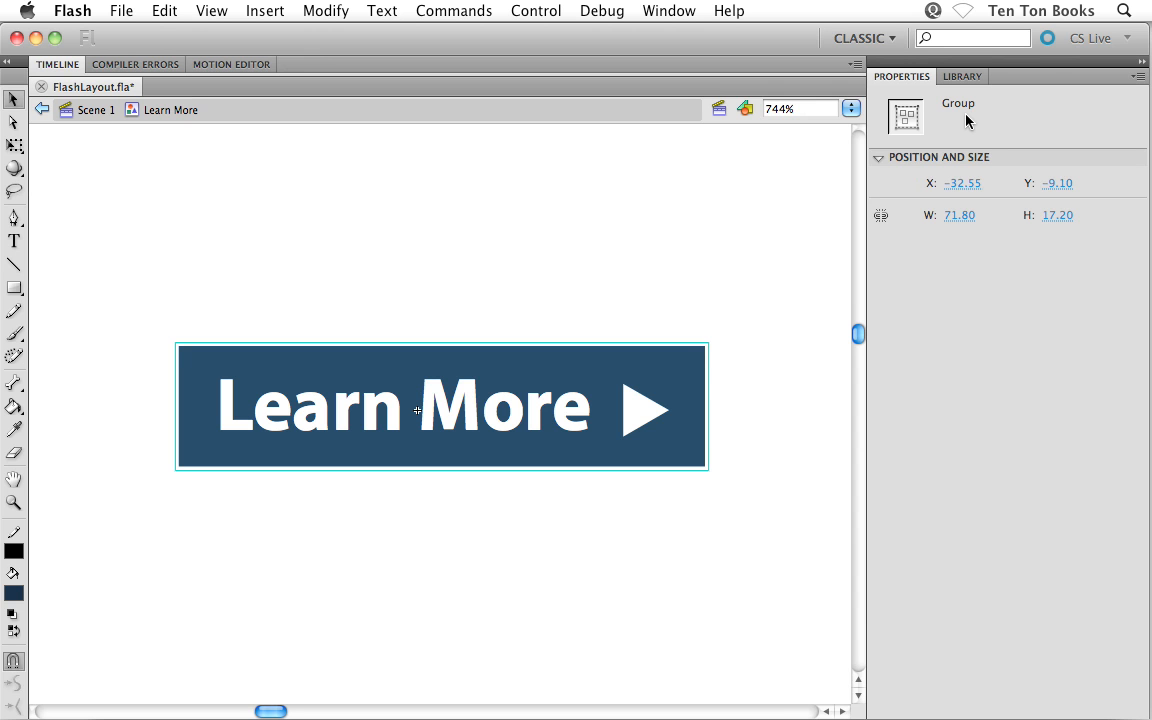
{"action": "double_click", "coordinate": [648, 414]}
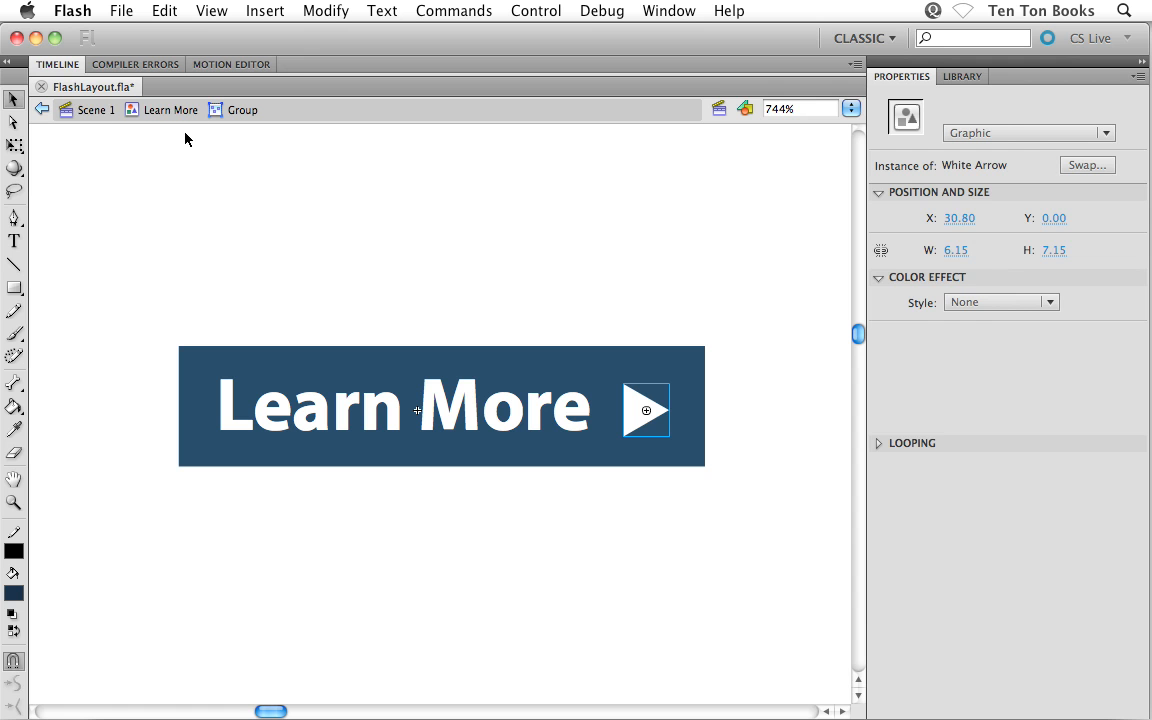
{"action": "left_click", "coordinate": [584, 309]}
{"action": "left_click", "coordinate": [646, 413]}
{"action": "left_click", "coordinate": [612, 294]}
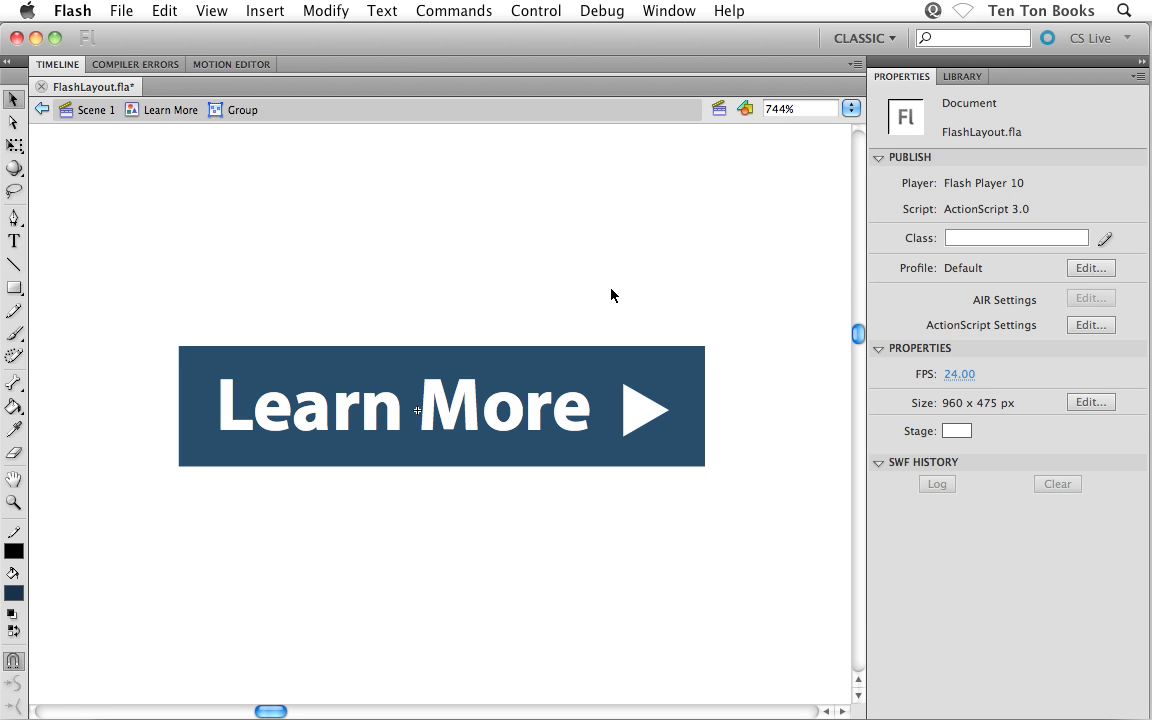
Leave the Learn More symbol's group and return to the main layout in Scene 1
{"action": "left_click", "coordinate": [97, 112]}
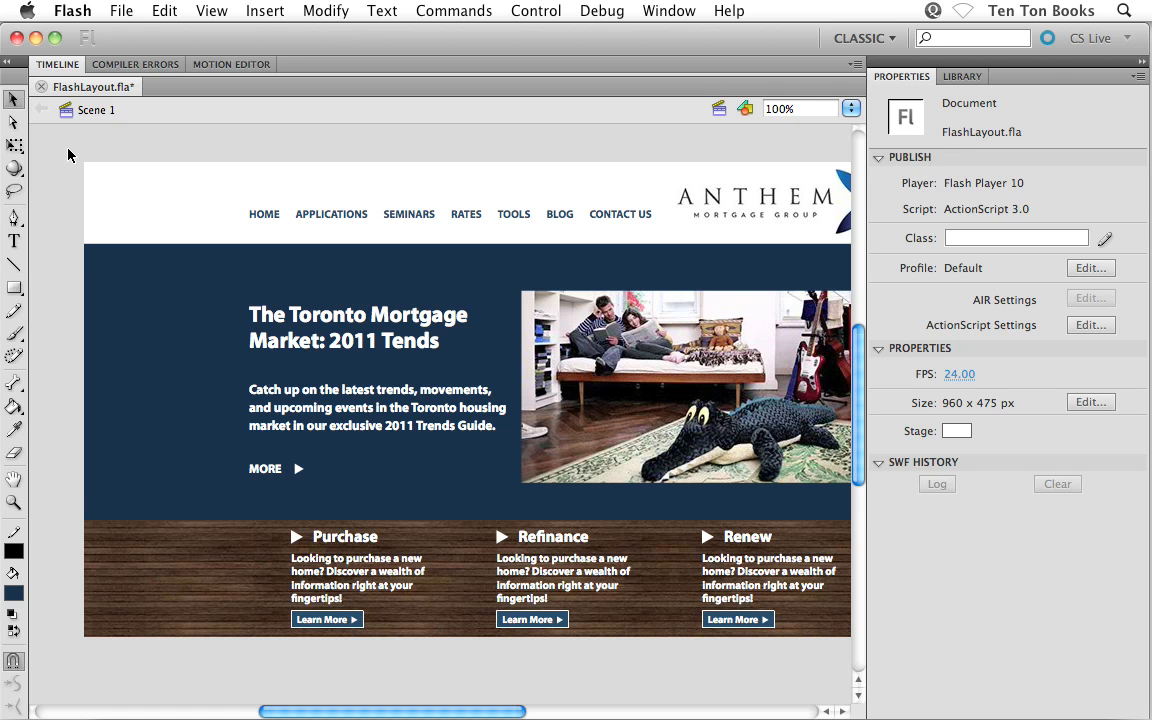
{"action": "key", "text": "space"}
{"action": "left_click_drag", "start_coordinate": [208, 224], "coordinate": [180, 231]}
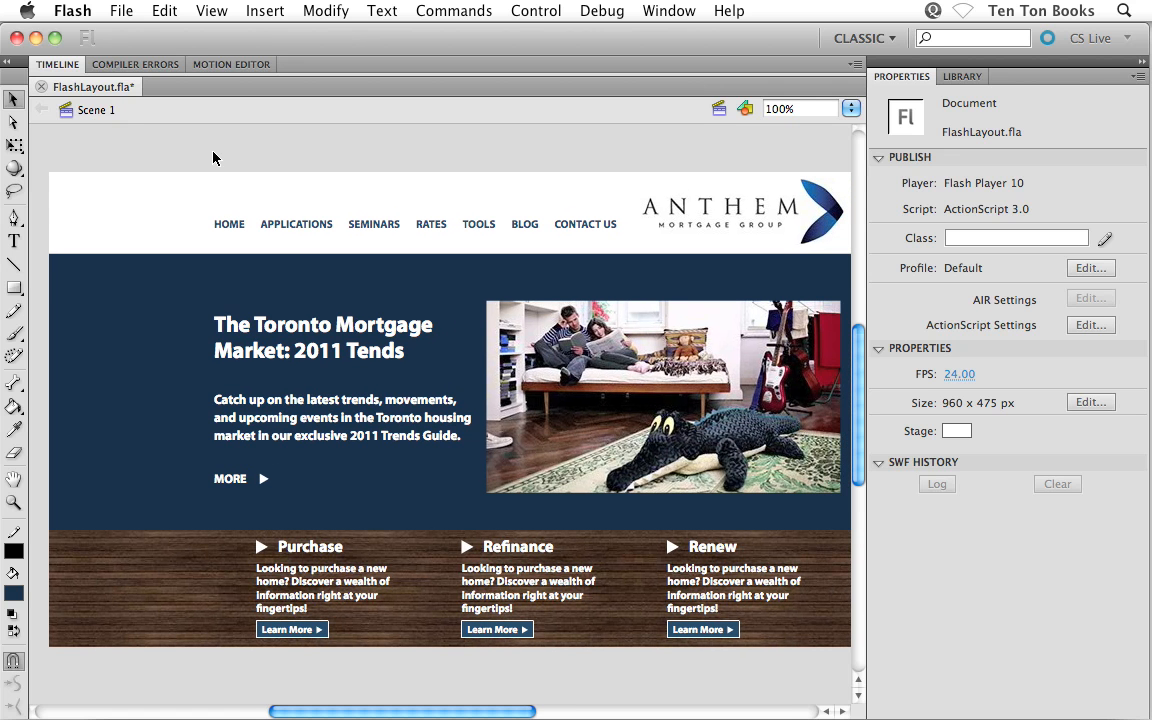